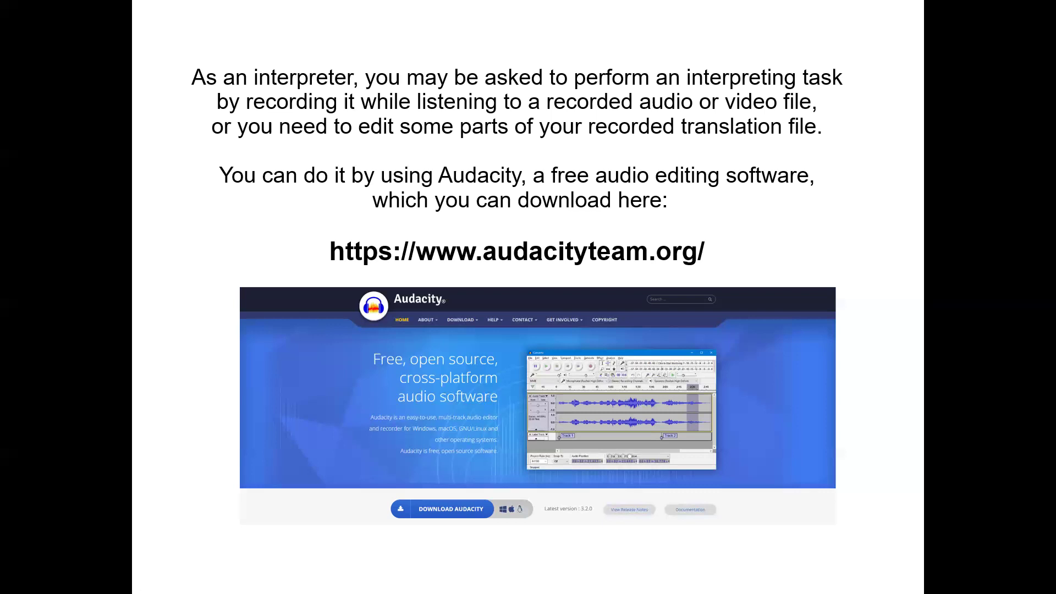
Step: Leave the Audacity intro slide and bring up the Windows task switcher
key(alt+Tab)
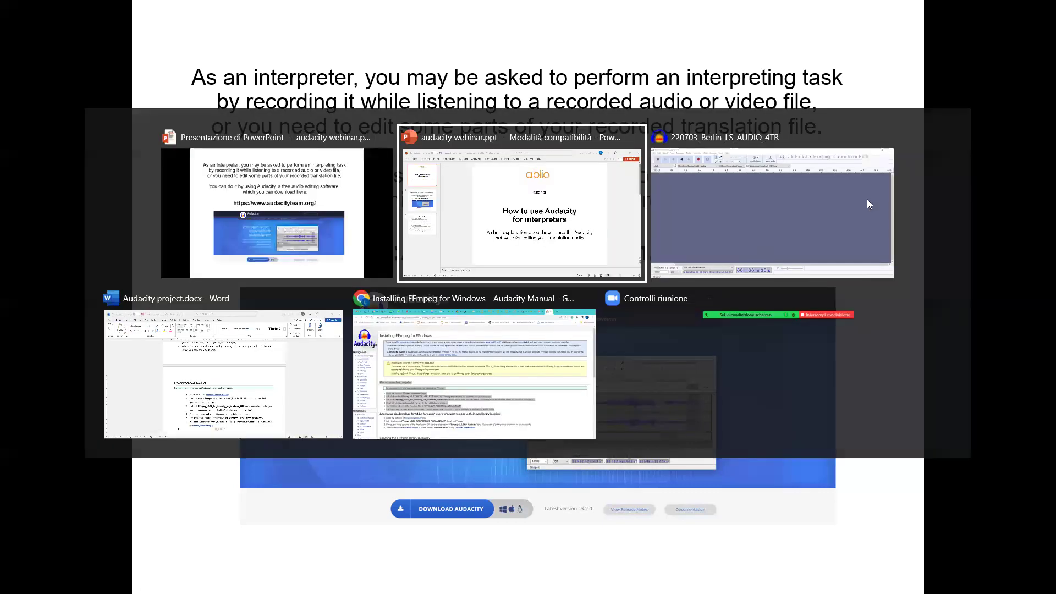
Step: Bring the empty 220703_Berlin_LS_AUDIO_4TR Audacity project forward and glance at the Effect menu
click(814, 229)
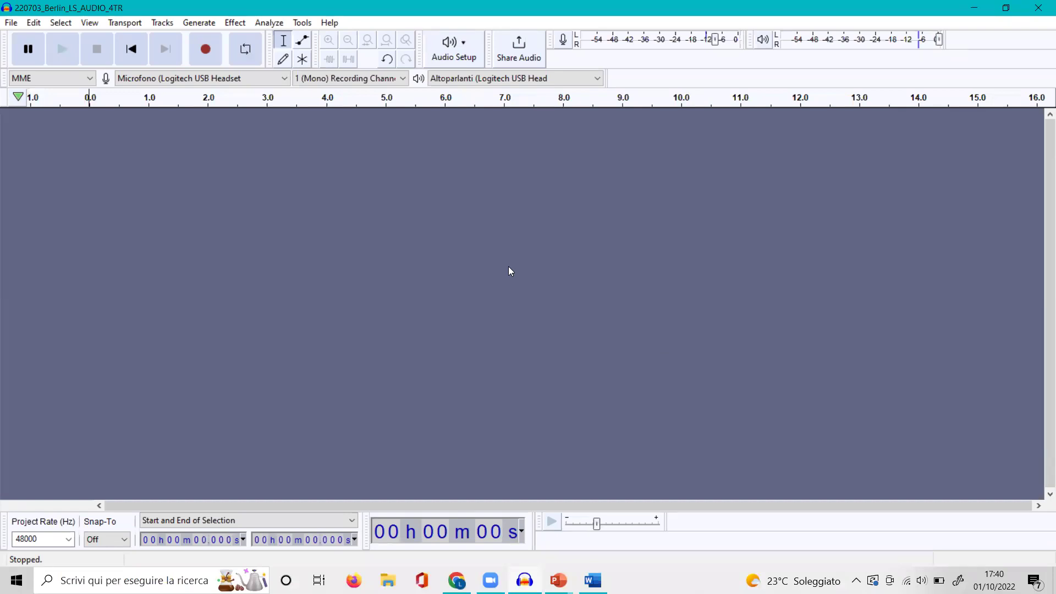
click(231, 24)
click(201, 26)
Step: Cancel the Open dialog and load 220703_Berlin_LS_AUDIO_4TR from Recent Files instead
click(11, 23)
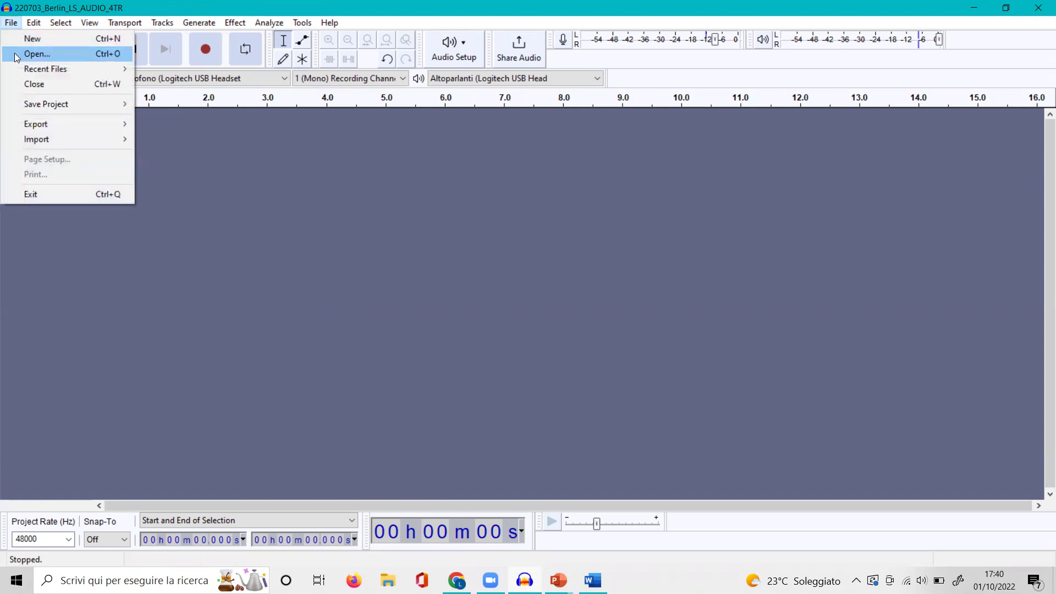
click(14, 57)
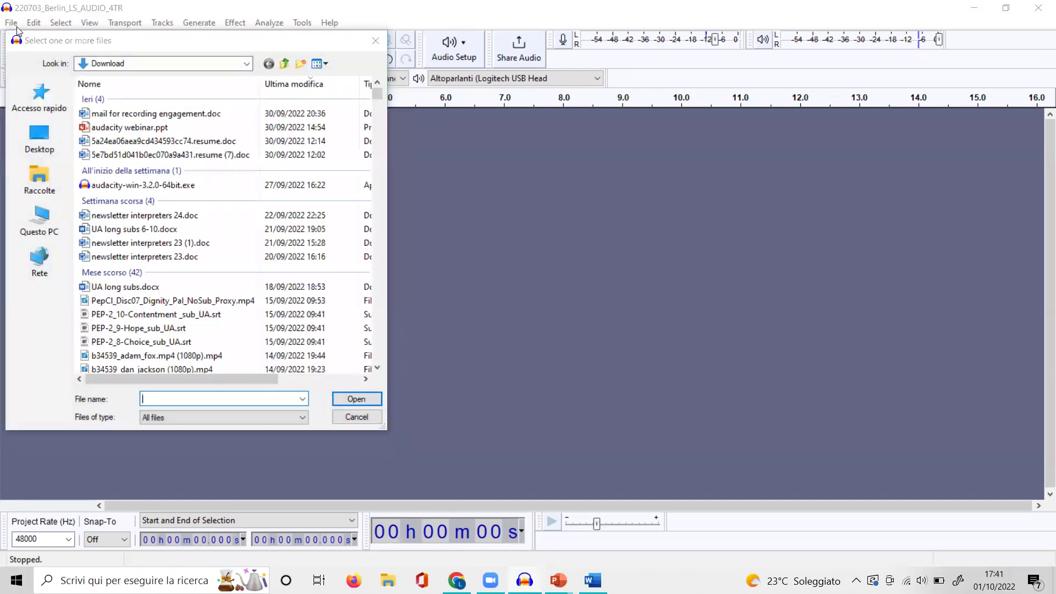
click(376, 41)
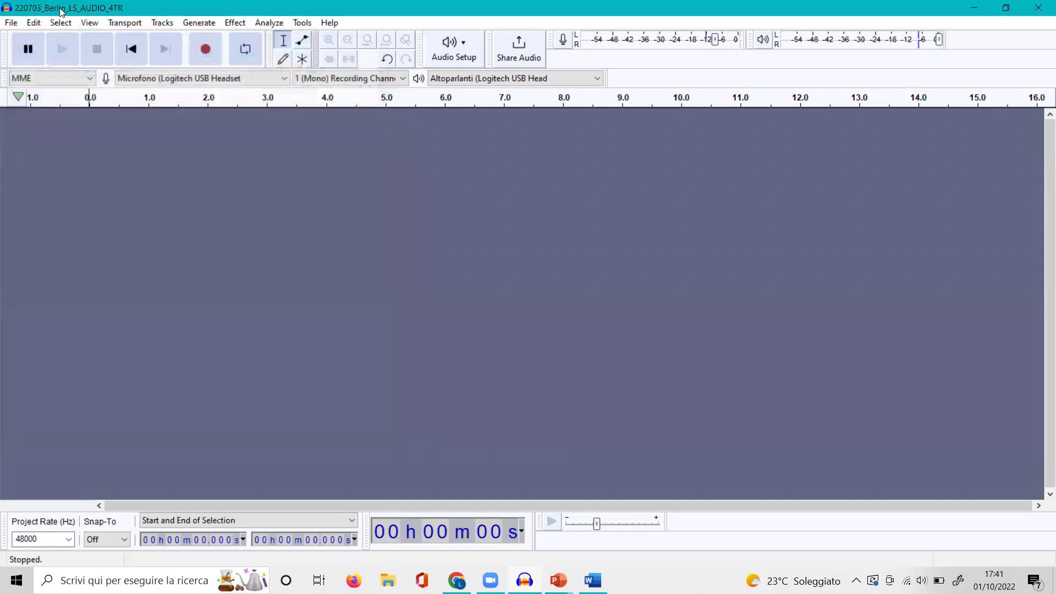
click(10, 24)
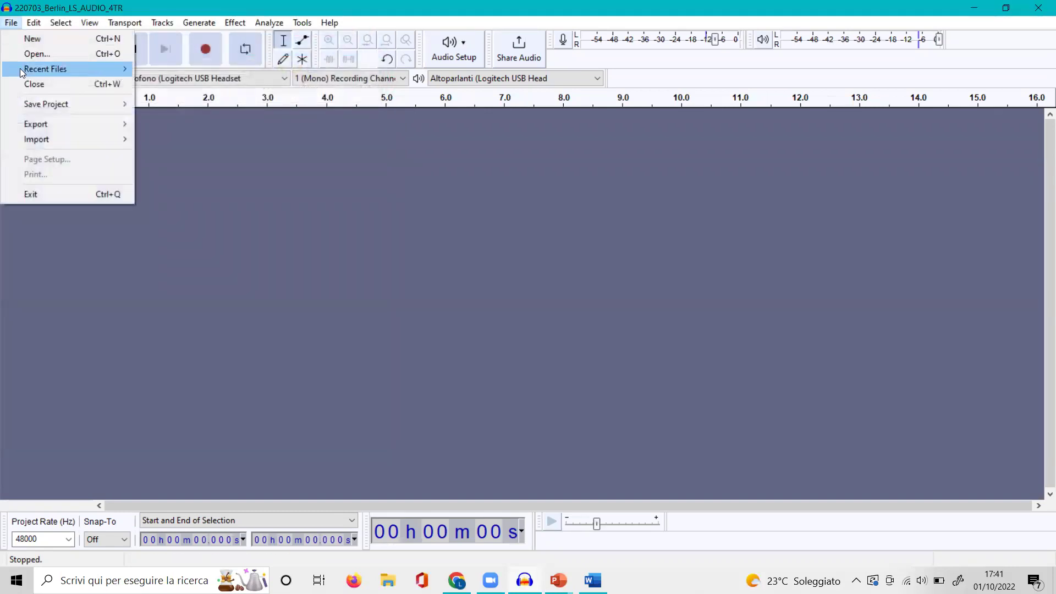
mouse_move(19, 68)
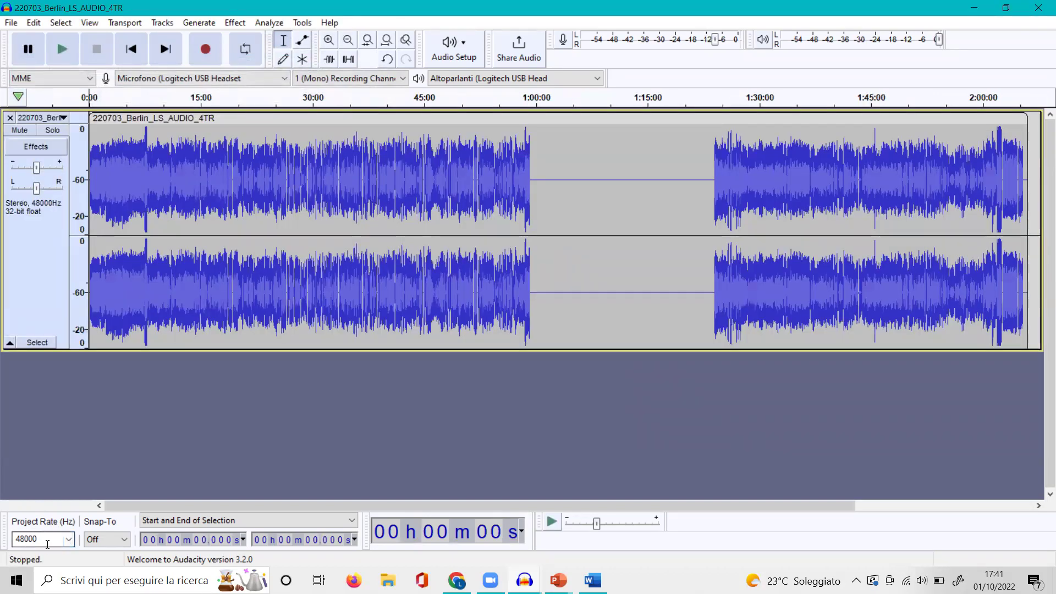
click(68, 540)
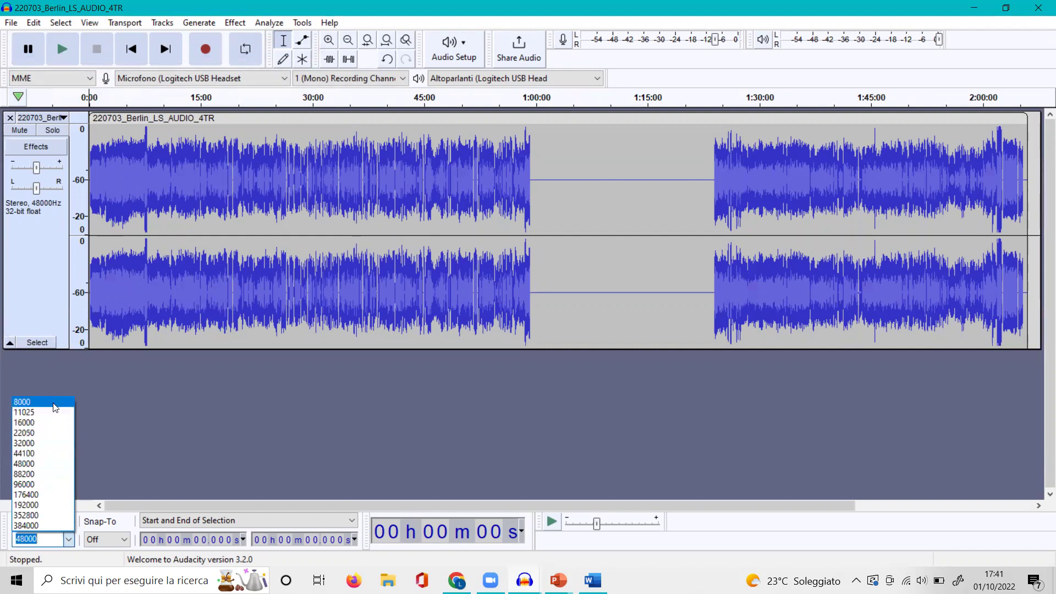
click(33, 466)
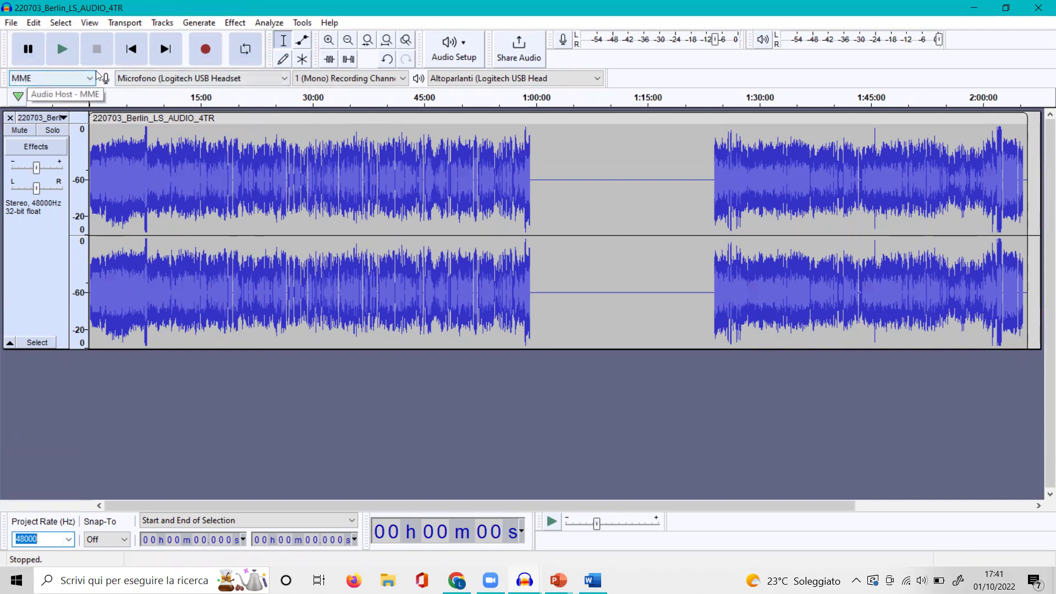
click(284, 81)
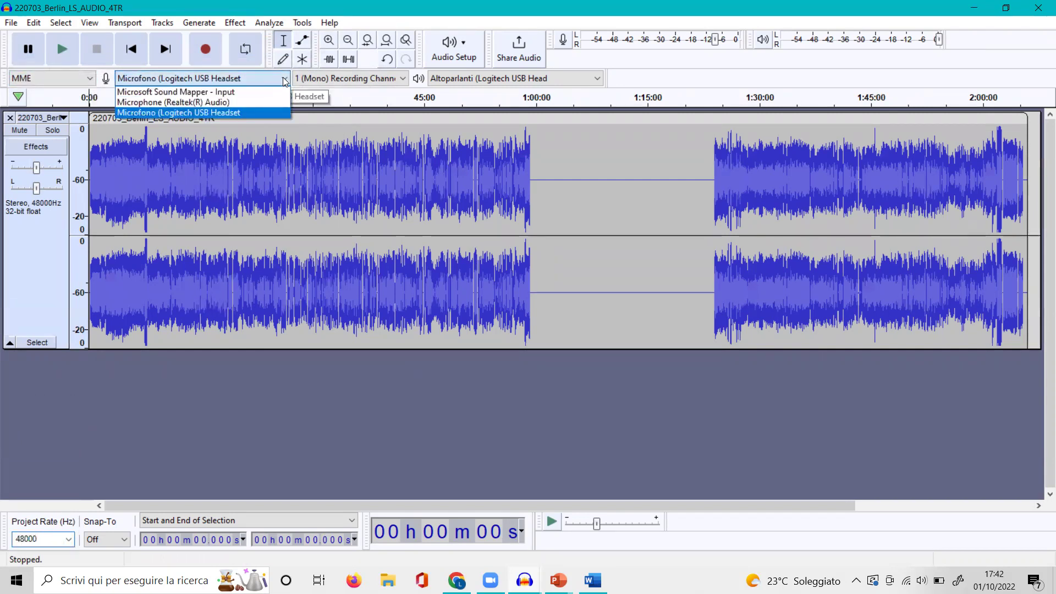
click(201, 82)
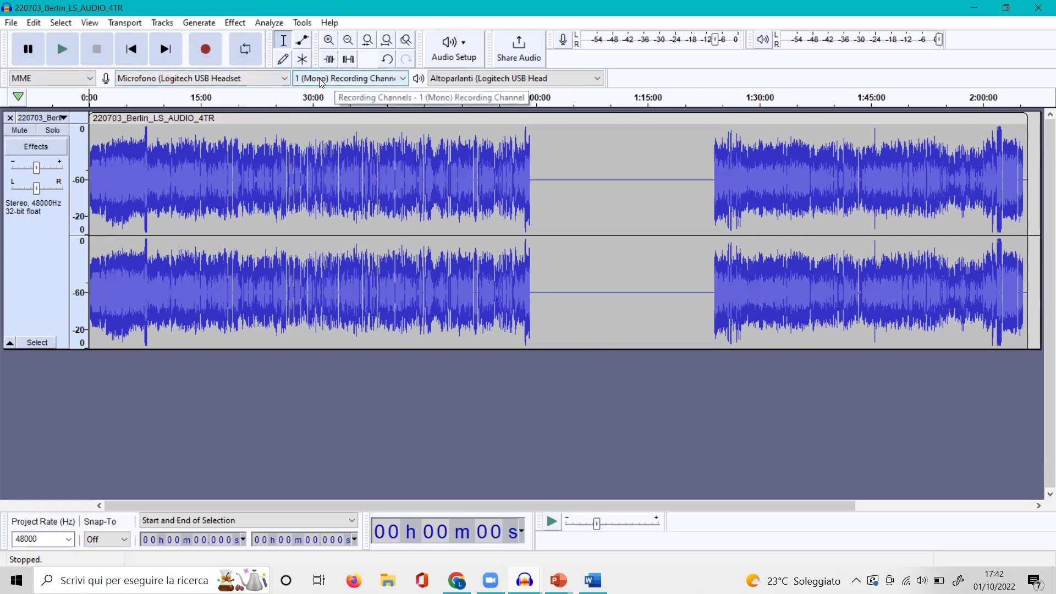
click(597, 82)
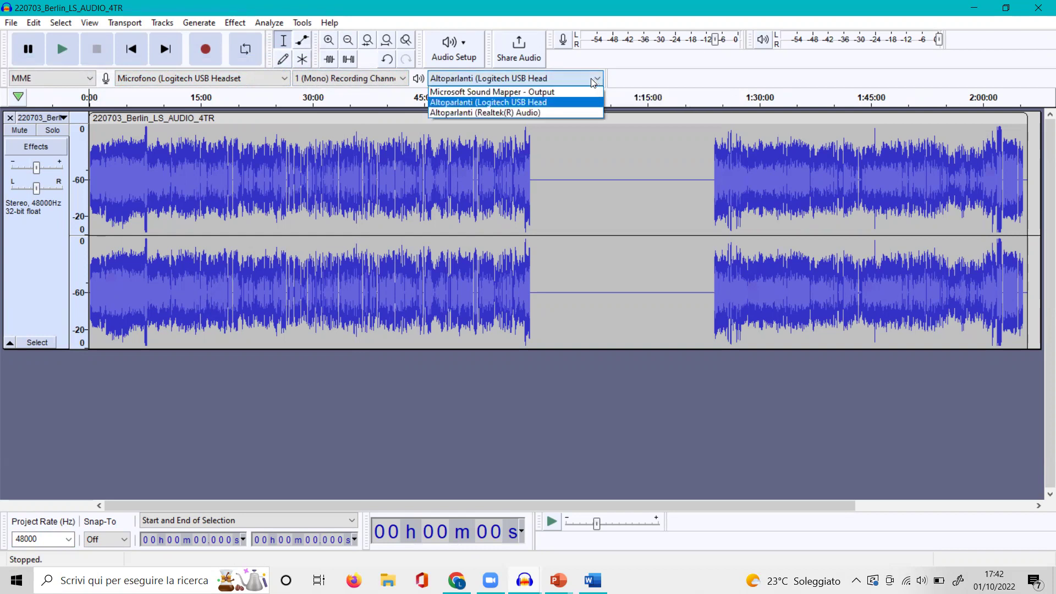
click(498, 81)
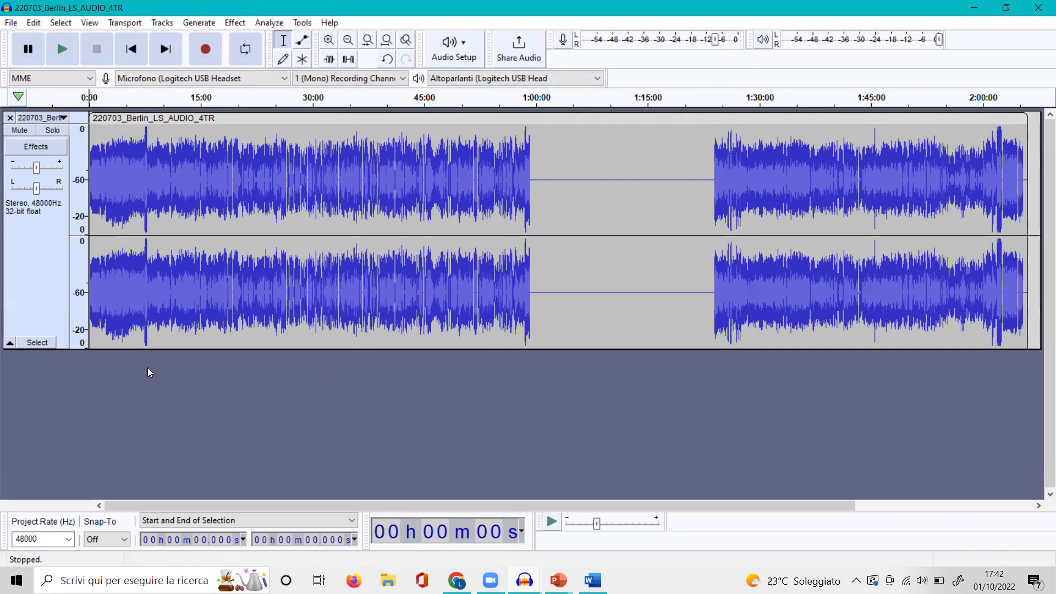
Step: Split the stereo source recording to mono and delete the second mono track
click(64, 119)
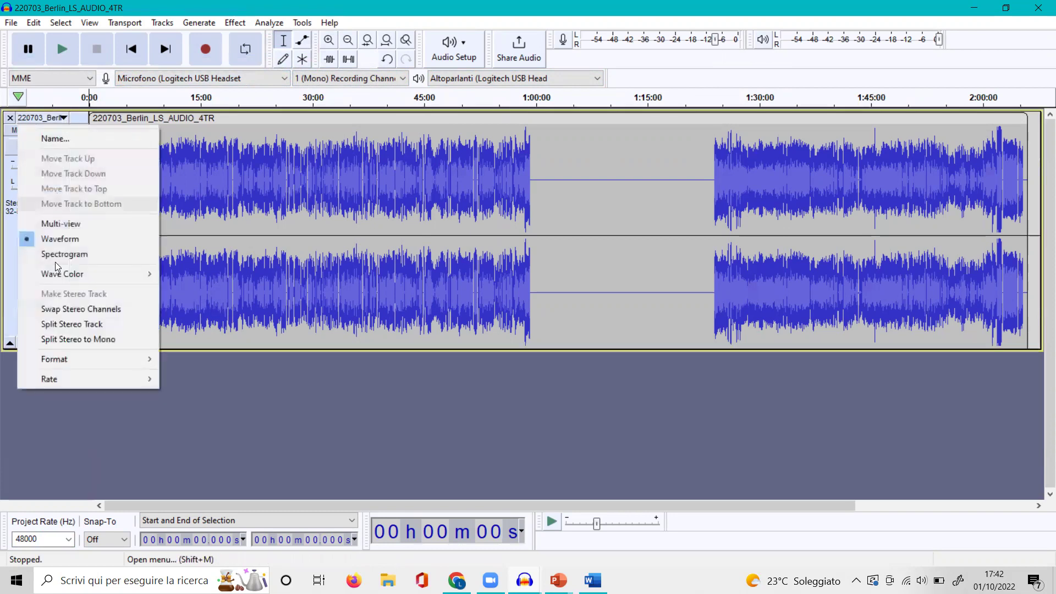
click(39, 340)
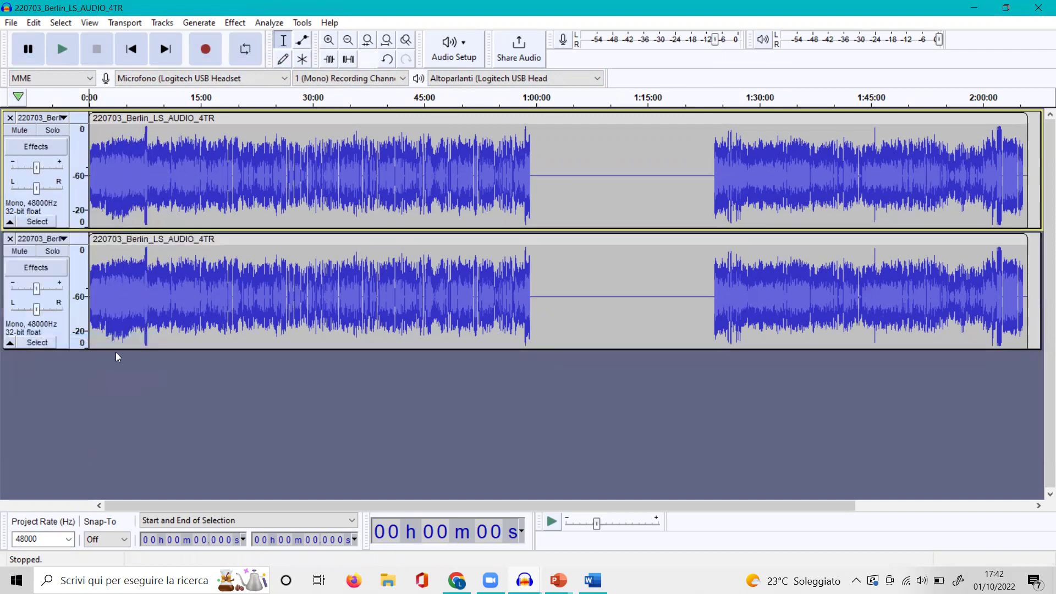
click(9, 239)
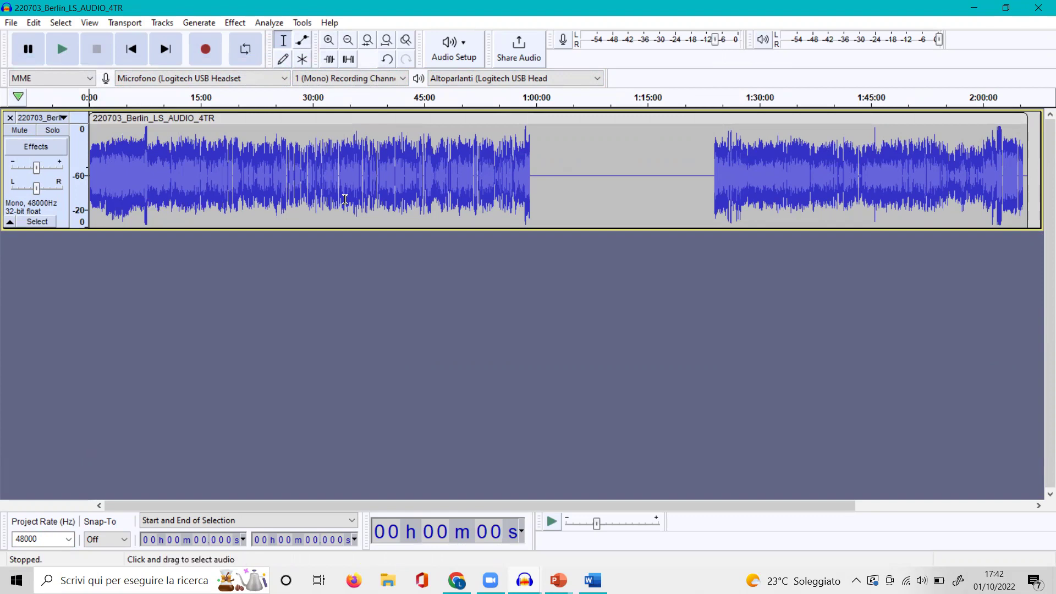
Step: Zoom in repeatedly, then out once, so the ruler spans about 0:00–4:00
click(329, 42)
click(329, 43)
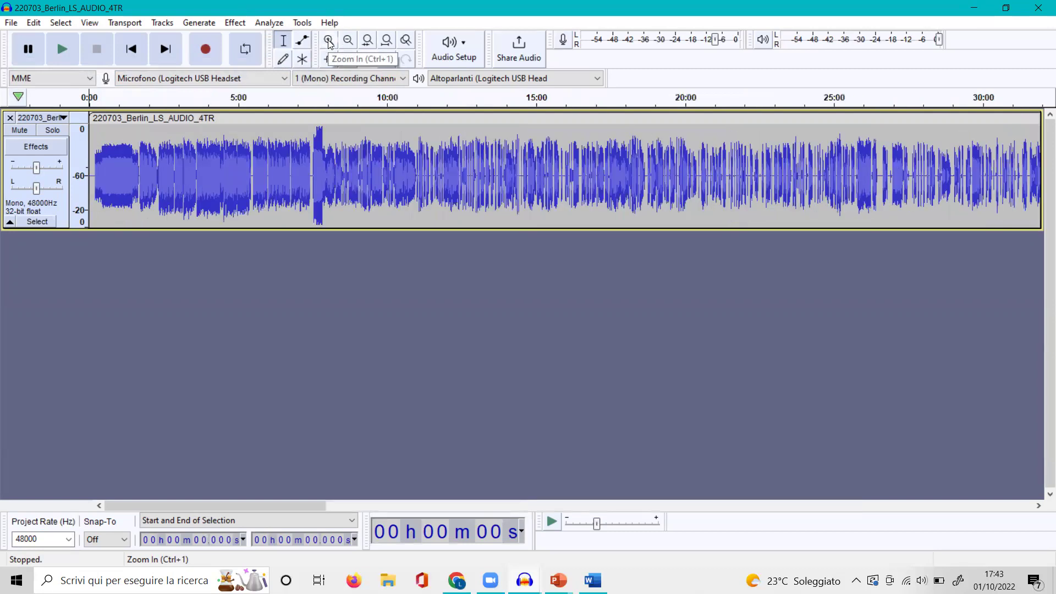
click(328, 43)
click(329, 43)
click(329, 41)
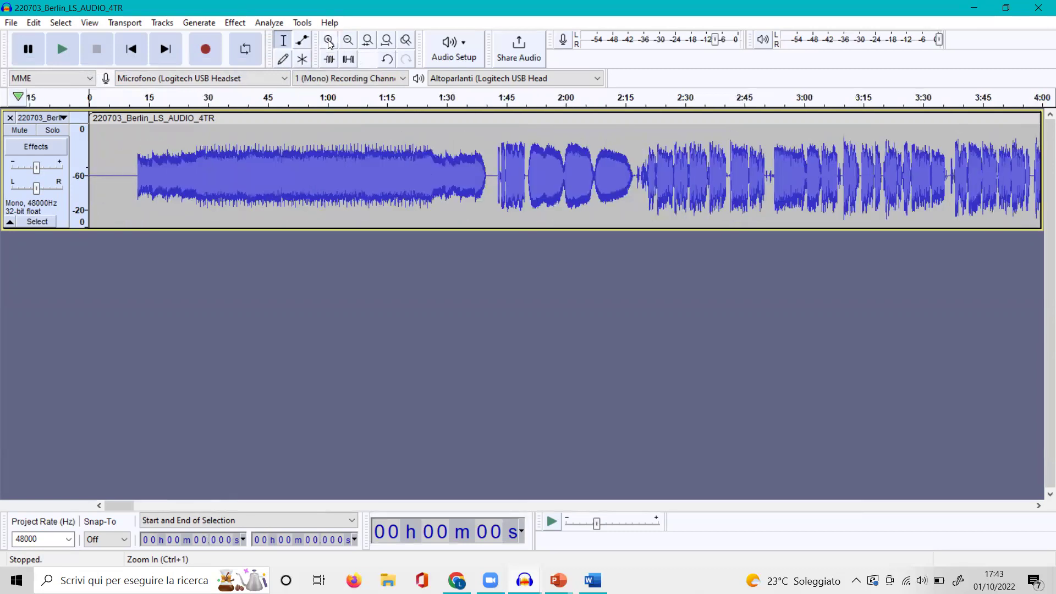
click(329, 41)
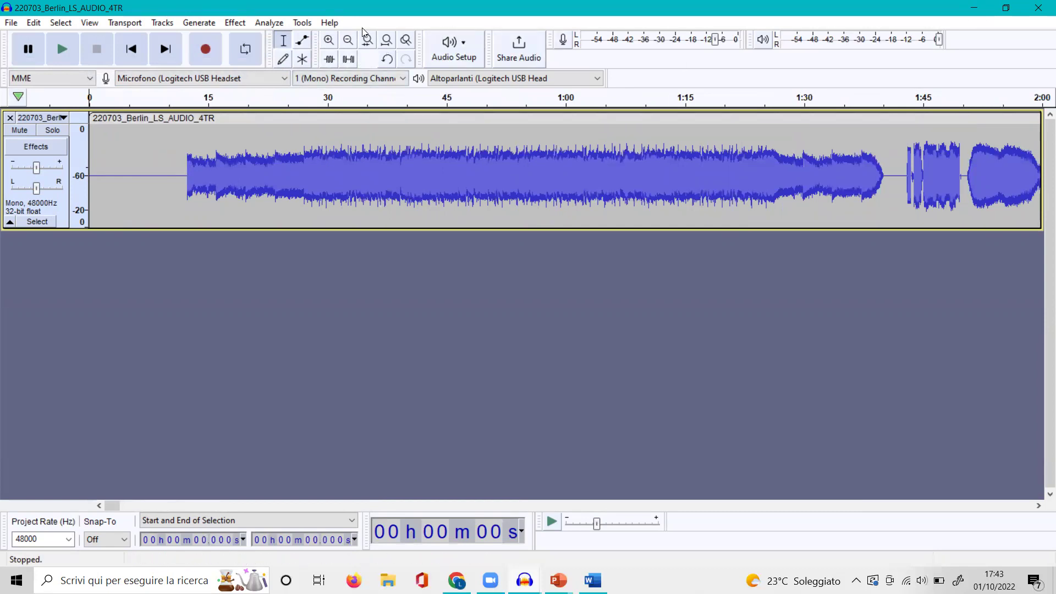
click(350, 42)
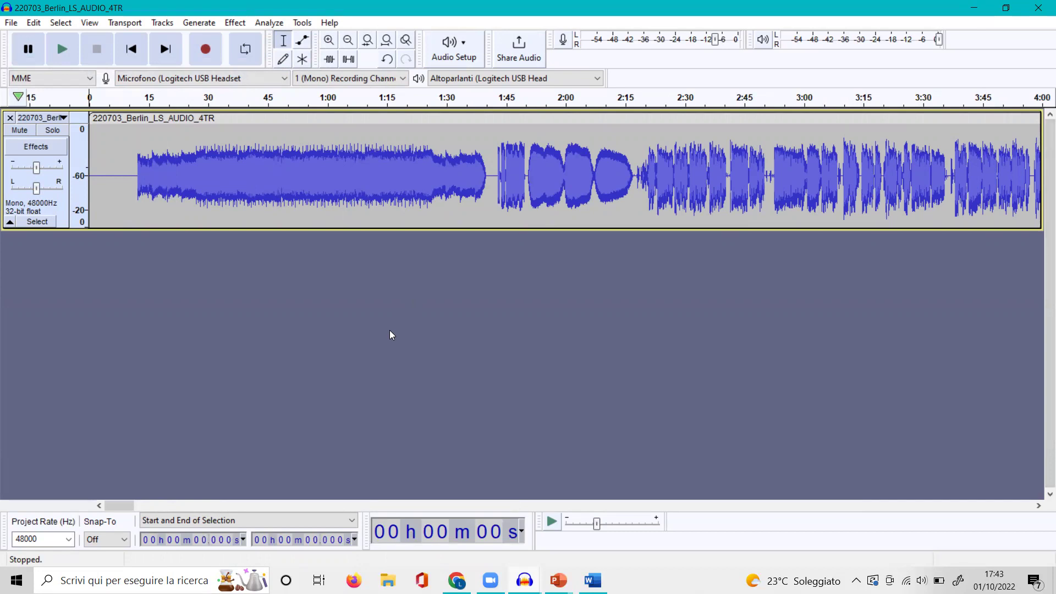
mouse_move(122, 503)
mouse_down()
mouse_move(376, 536)
mouse_move(330, 520)
mouse_move(112, 503)
mouse_up()
Step: Record the interpretation into Audio 1 from about 1:42, pausing midway and again at 2:18
click(495, 160)
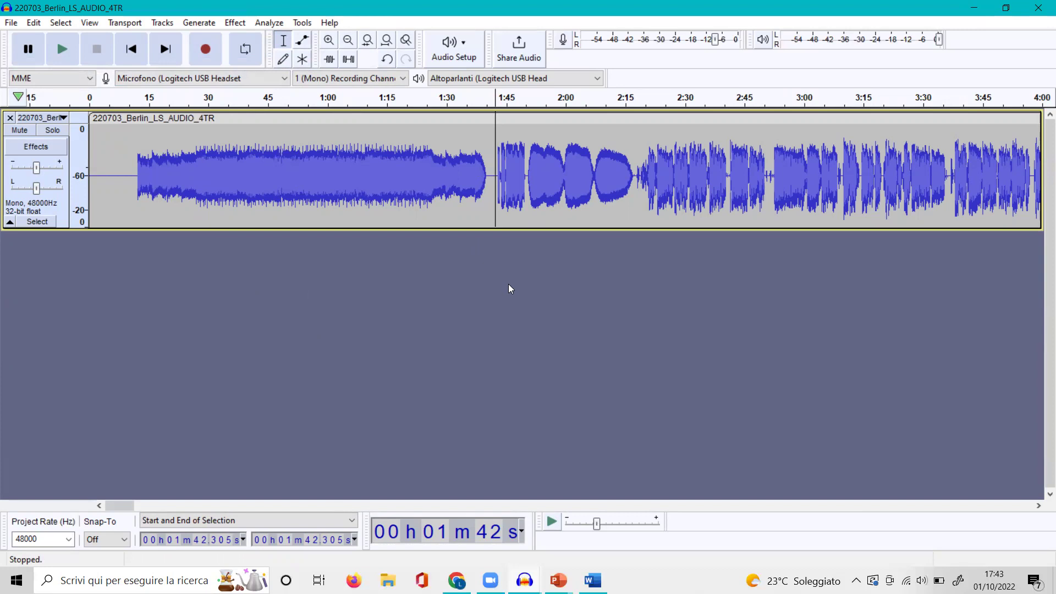
key(shift+r)
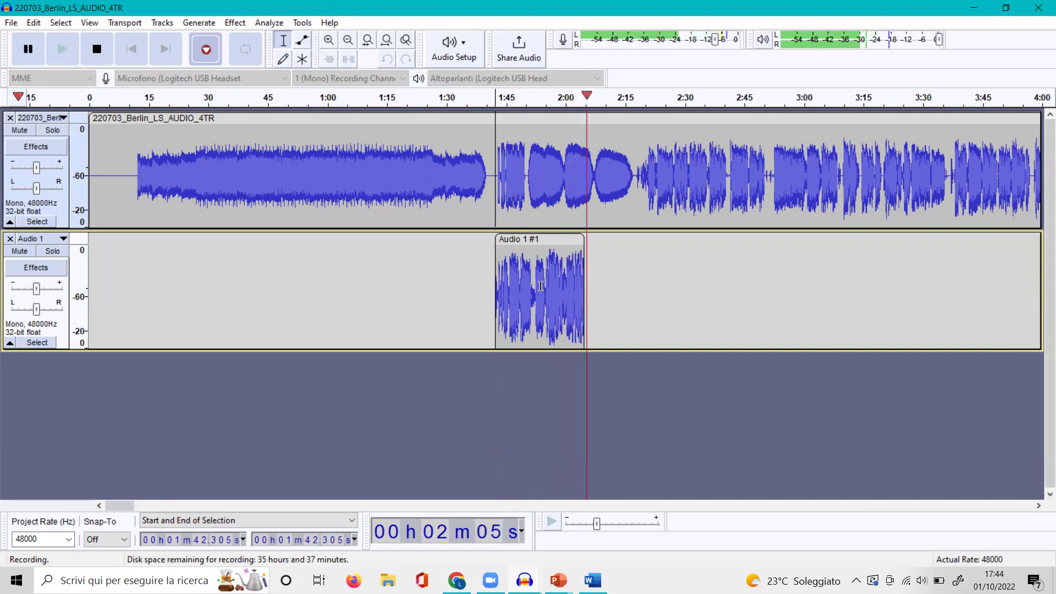
click(29, 51)
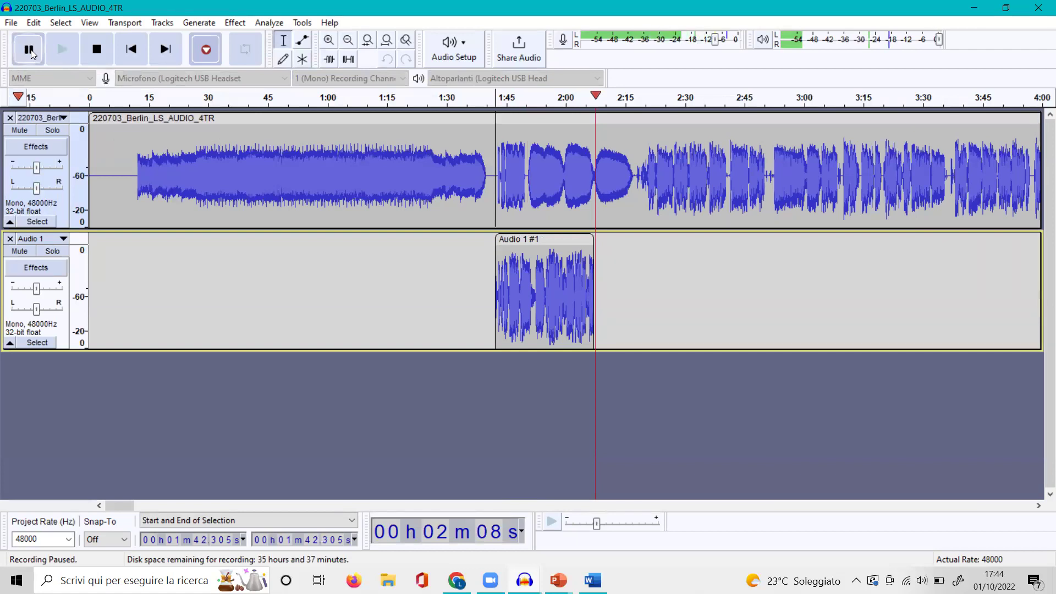
click(29, 50)
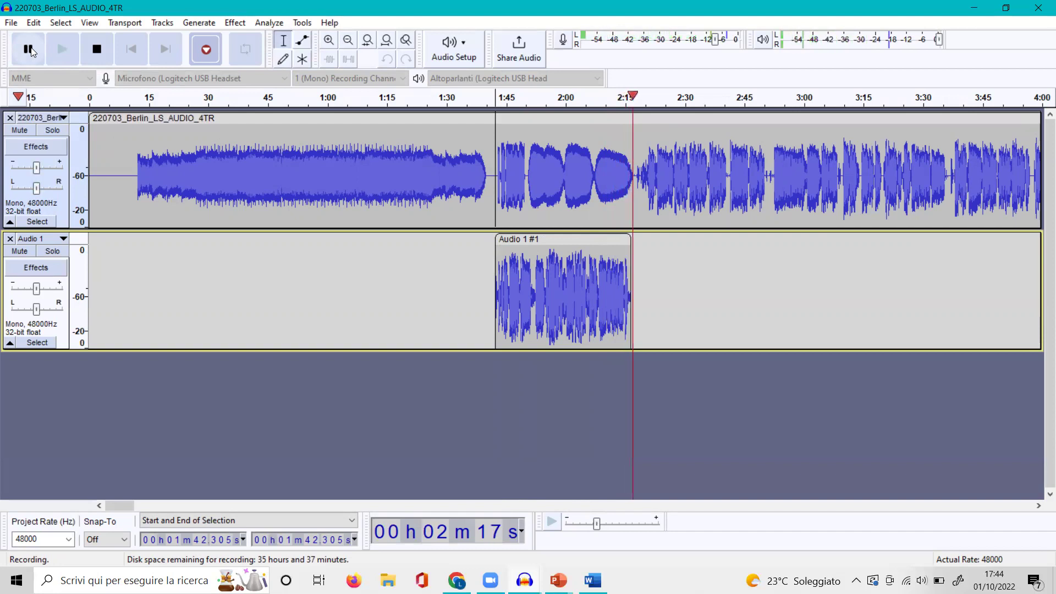
click(30, 49)
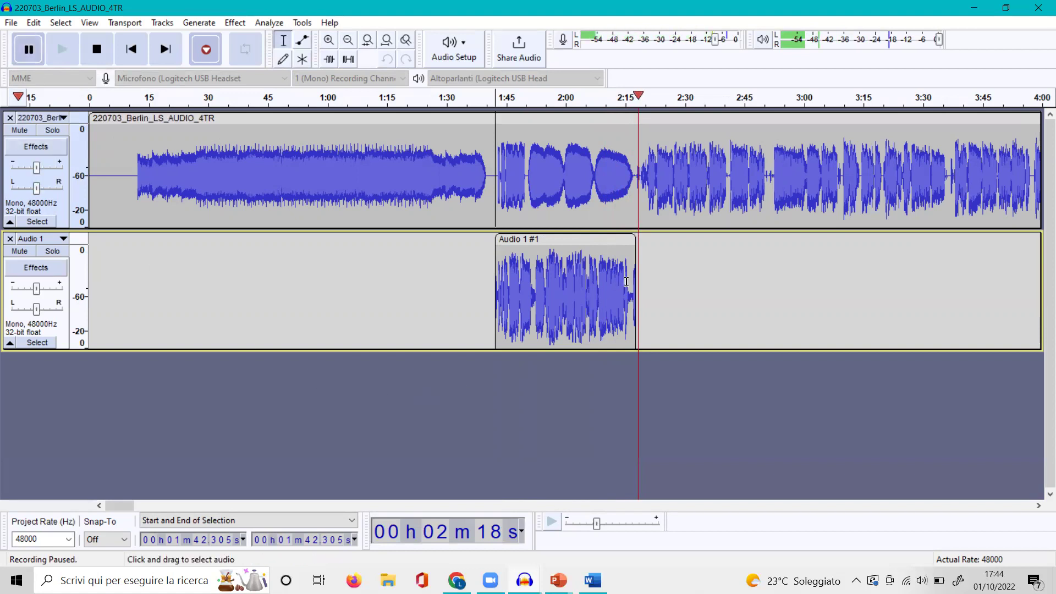
Step: Zoom in on the end of the Audio 1 clip and place the cursor at 2:13.377
mouse_move(638, 283)
mouse_down()
mouse_move(622, 287)
mouse_move(644, 291)
mouse_up()
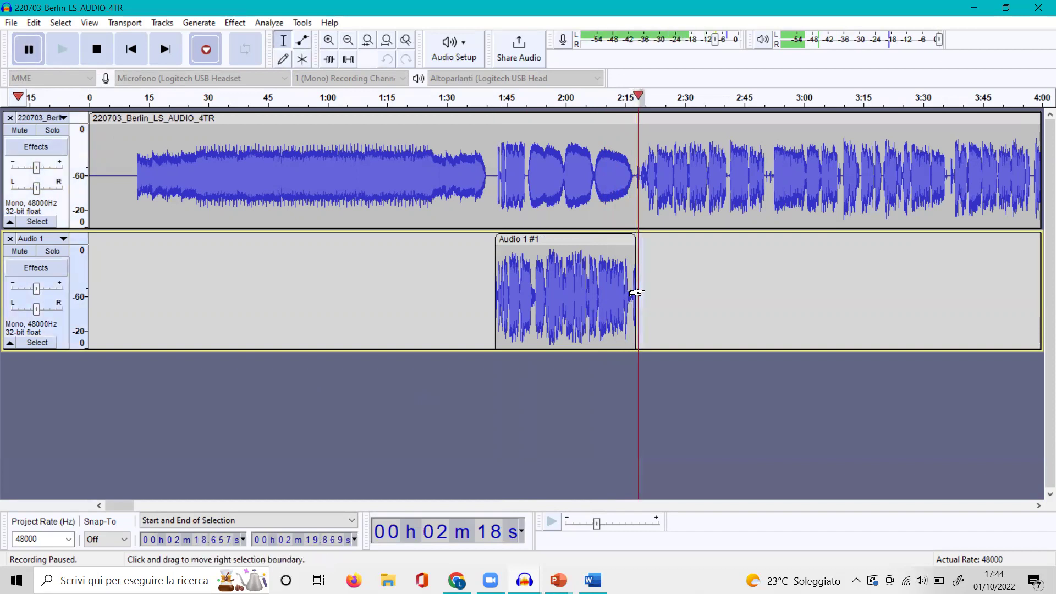
click(328, 41)
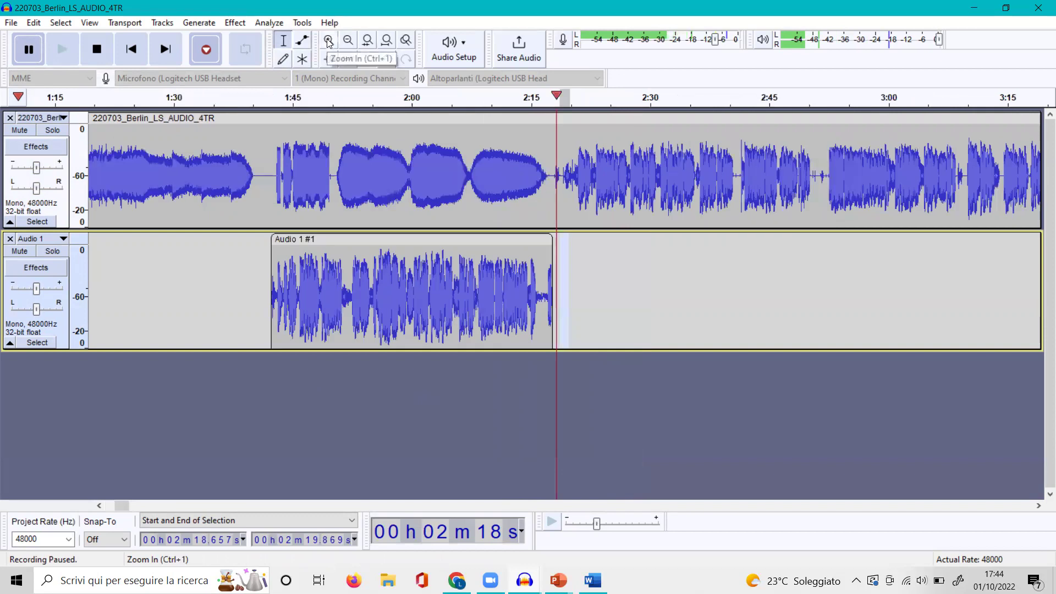
click(328, 41)
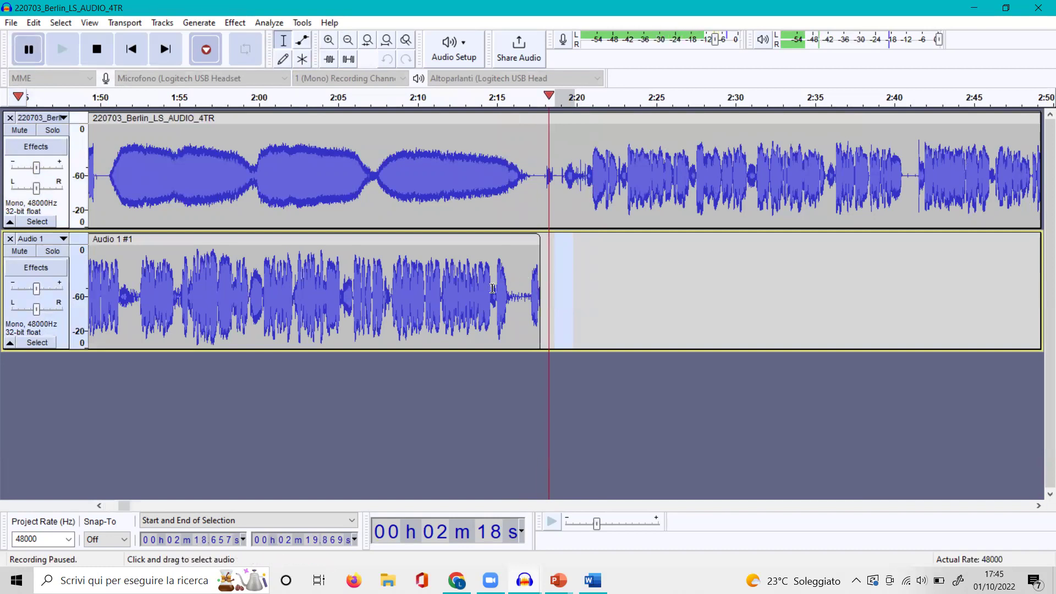
click(471, 172)
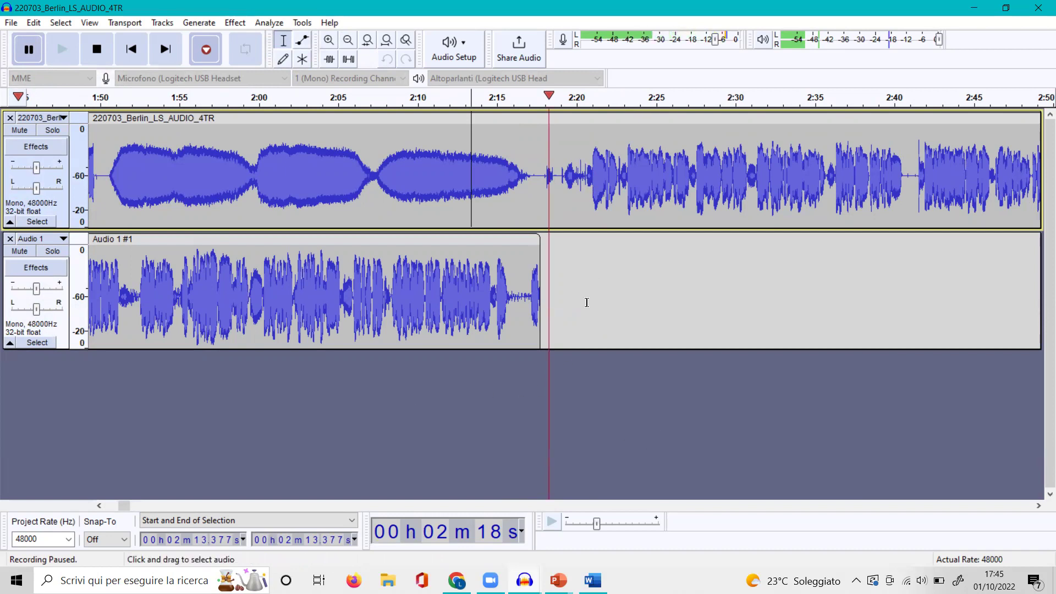
Step: Record a fresh take from 2:13.377 on a new Audio 2 track and select its usable part
key(shift+r)
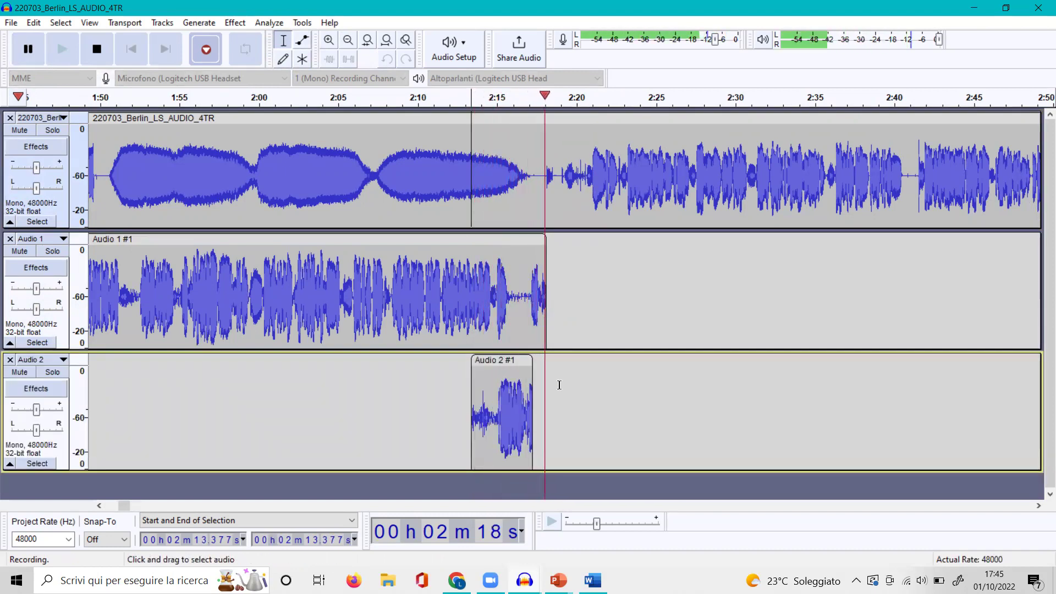
key(p)
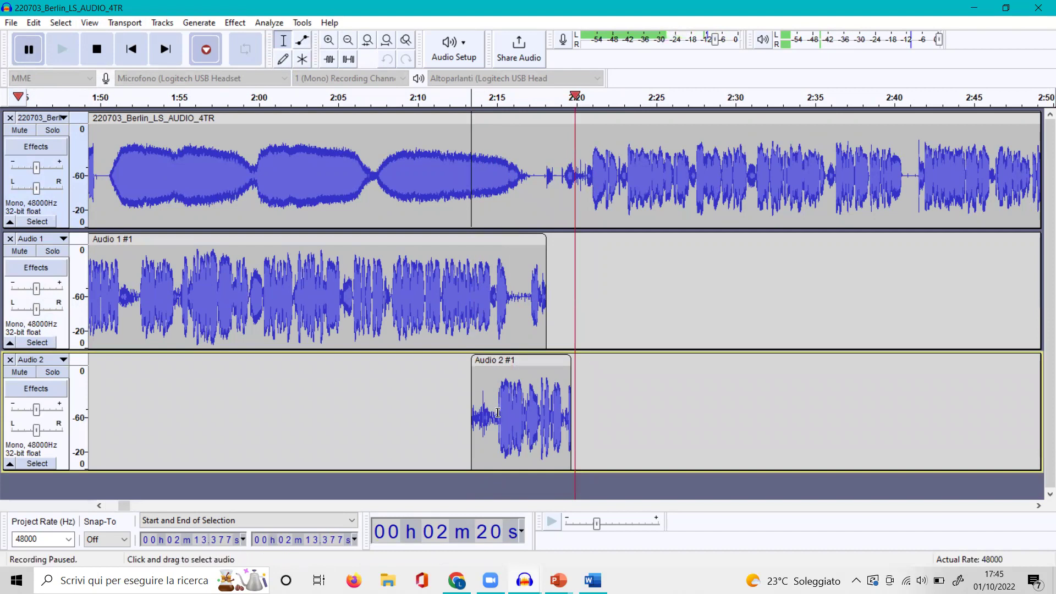
drag(498, 413, 548, 412)
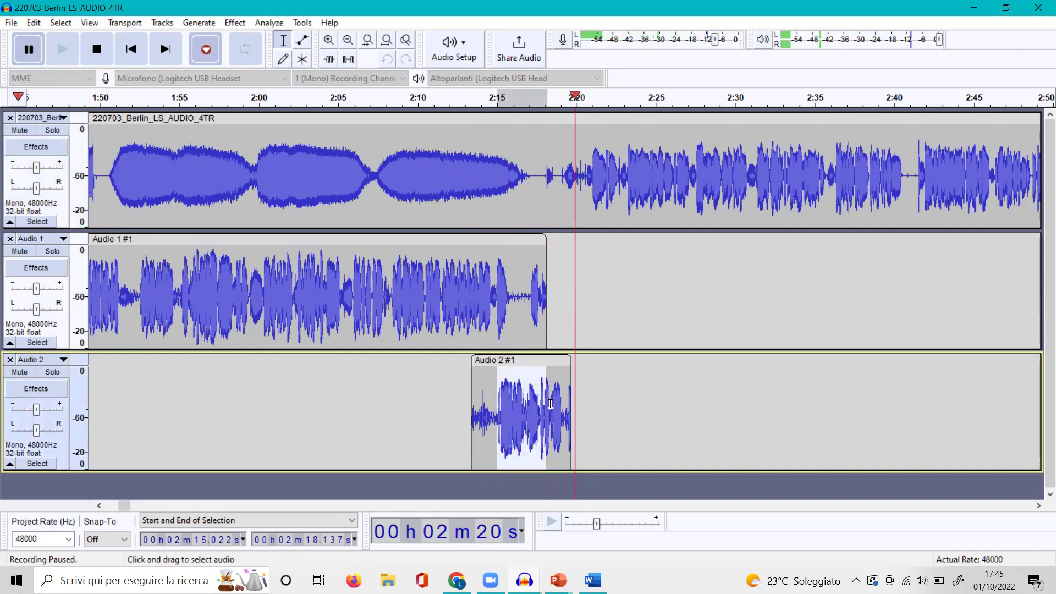
key(space)
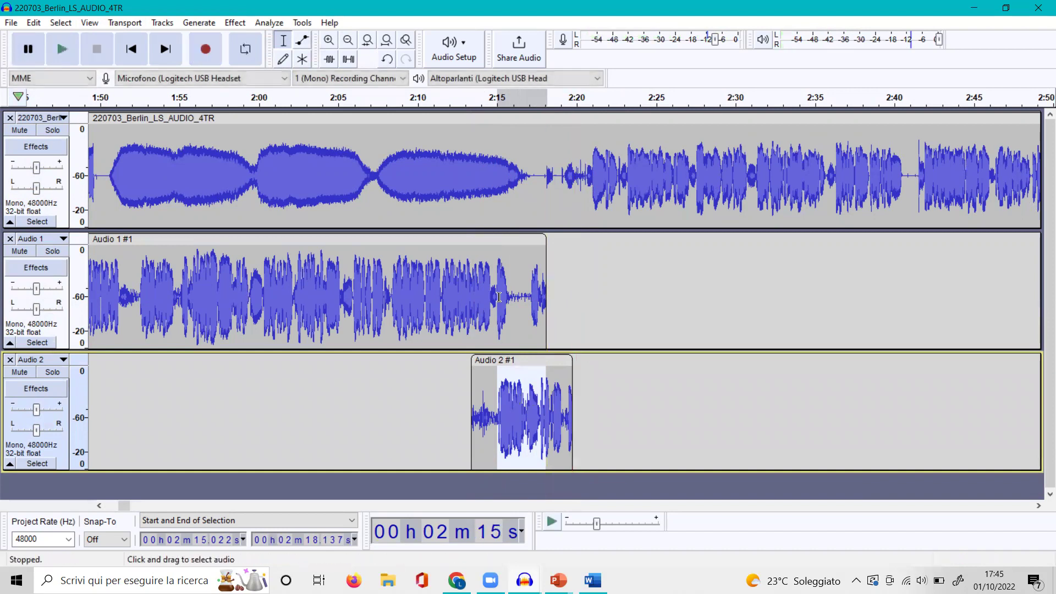
Step: Paste the new take over the end of Audio 1 and delete the Audio 2 track
drag(494, 292, 556, 289)
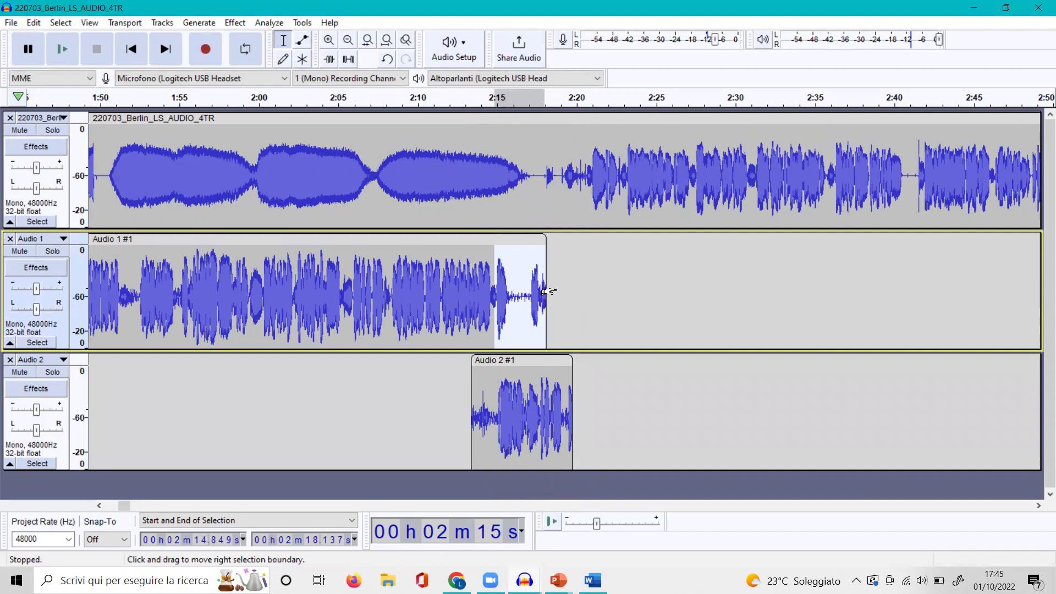
key(ctrl+v)
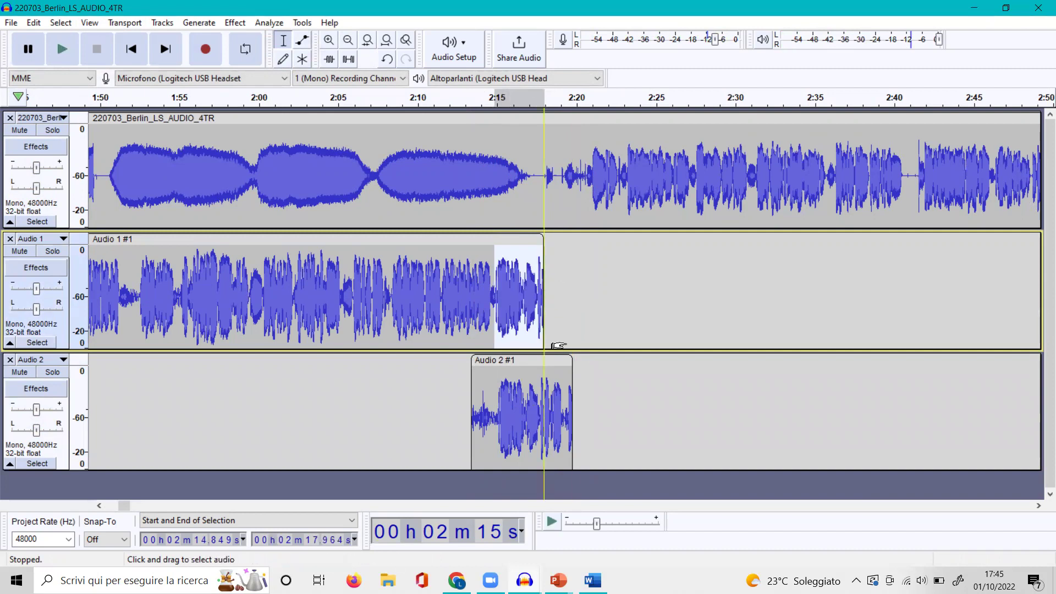
click(10, 360)
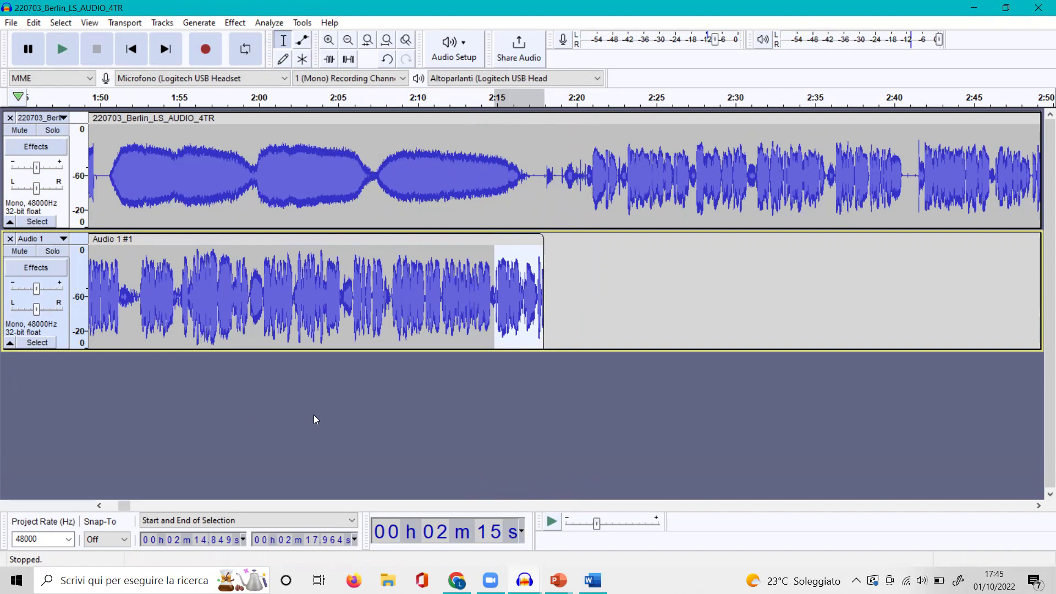
Step: Play Audio 1 from 2:13.810 to check the patch, then stop with the cursor at 2:17.662
click(471, 176)
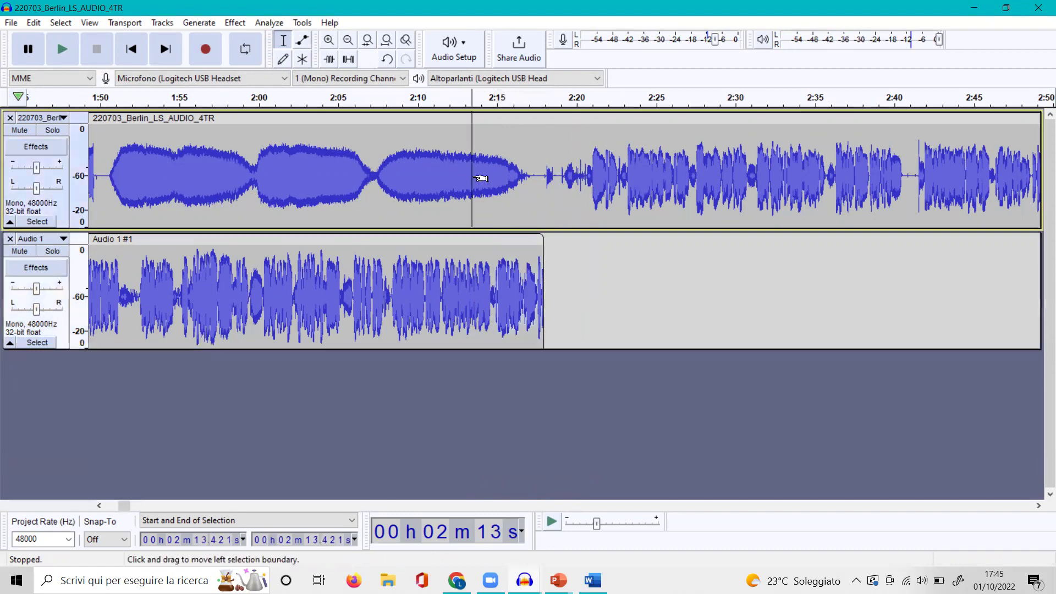
click(478, 286)
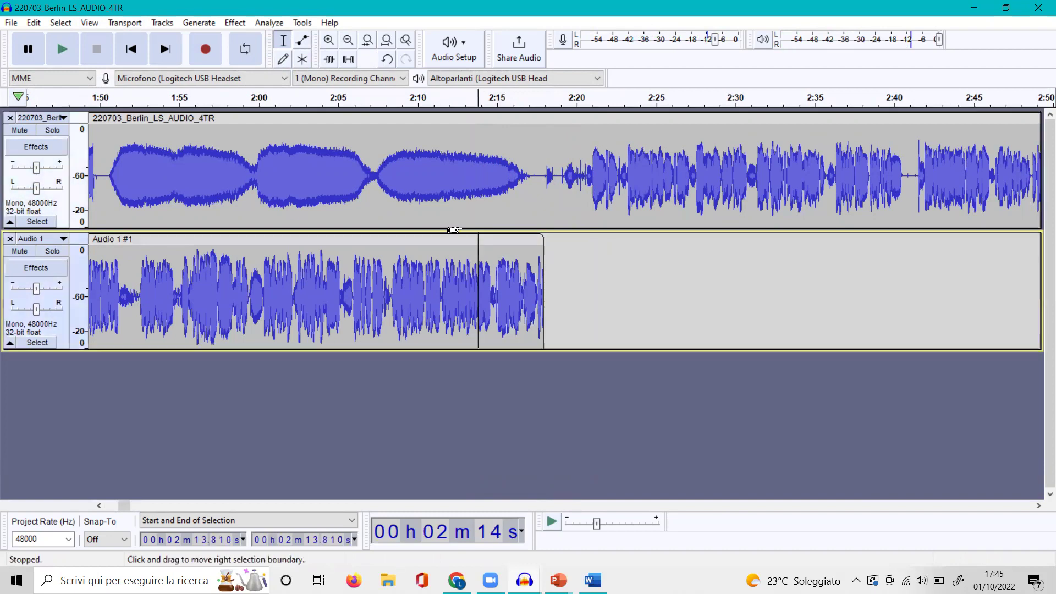
click(59, 51)
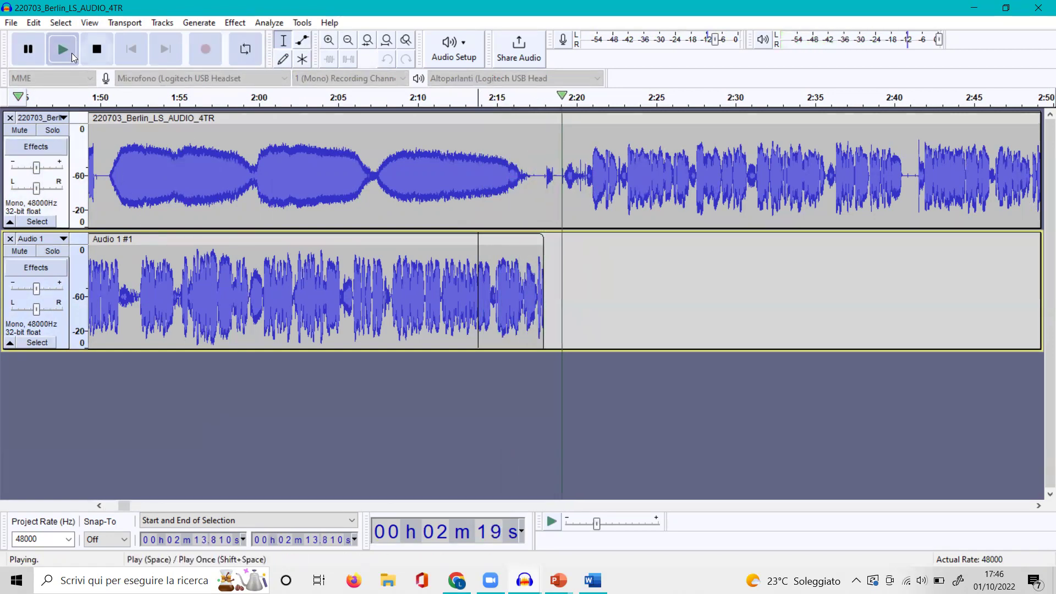
click(28, 49)
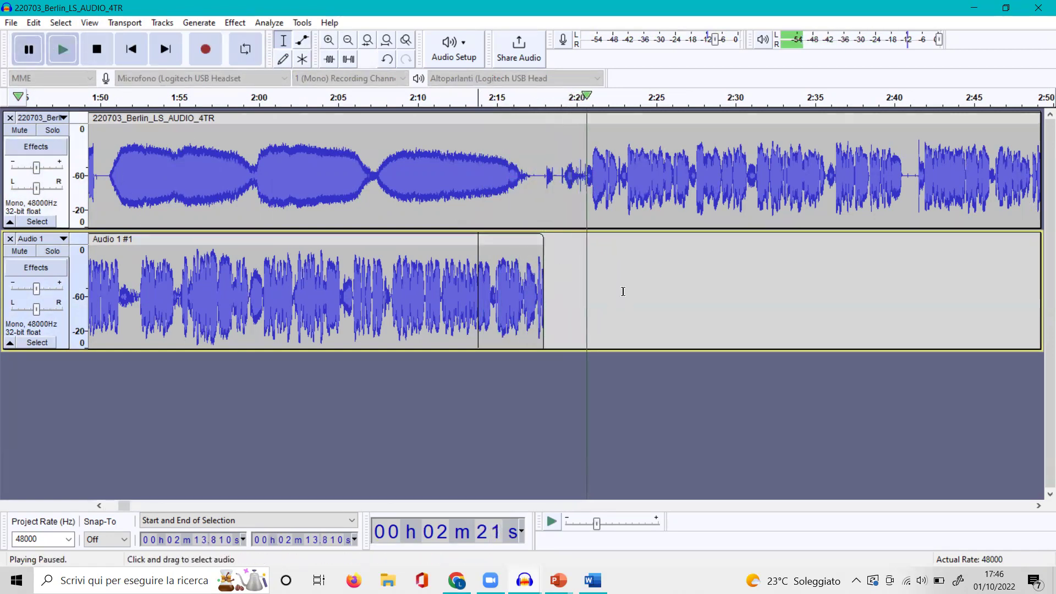
click(539, 254)
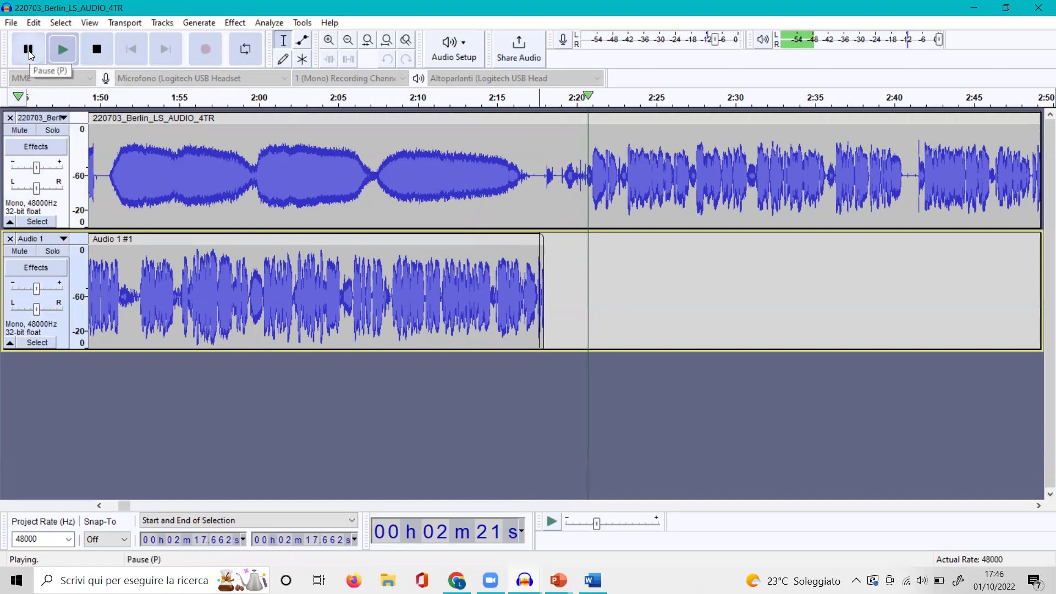
click(33, 51)
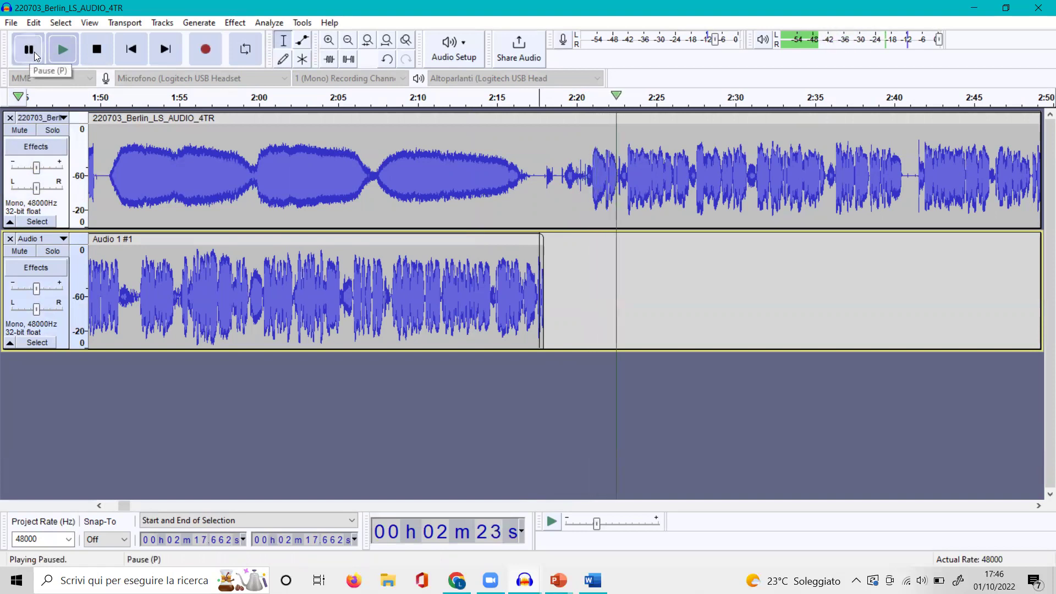
click(97, 49)
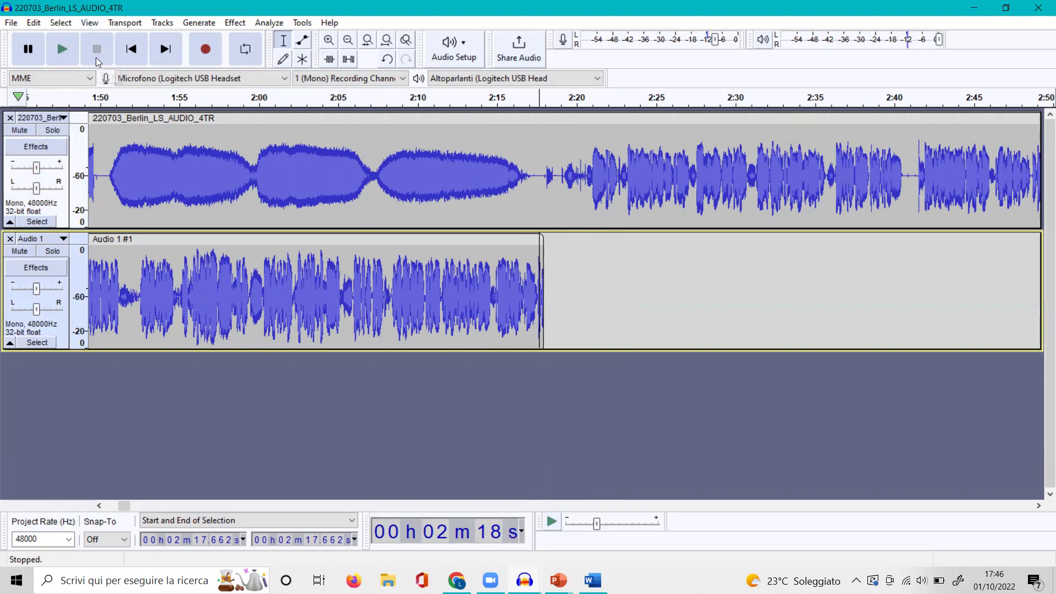
Step: Record the second clip, Audio 1 #2, from the clip's end via Transport > Recording > Record
click(117, 23)
mouse_move(130, 55)
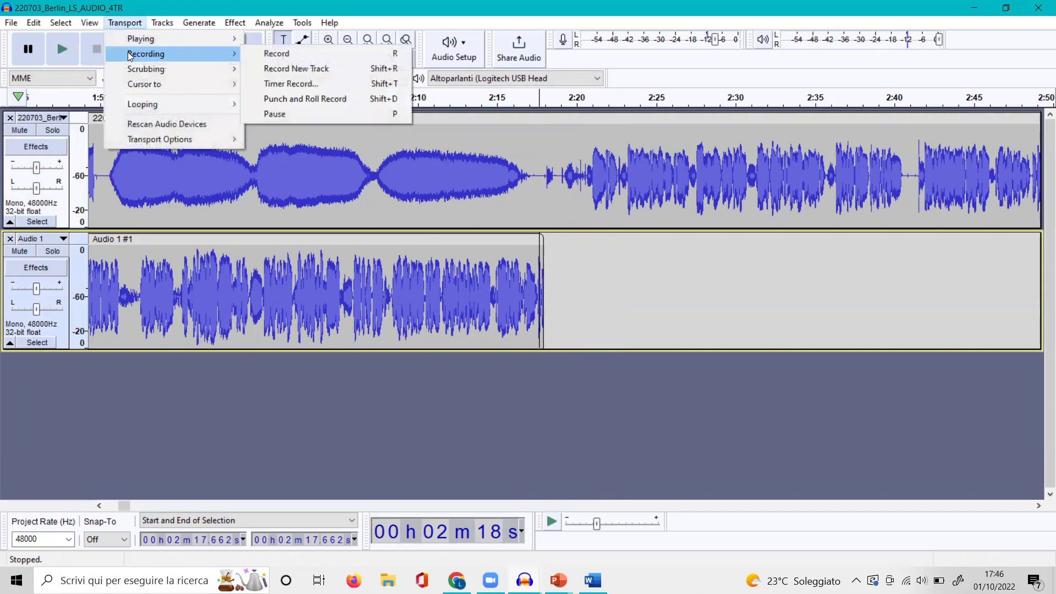
click(272, 53)
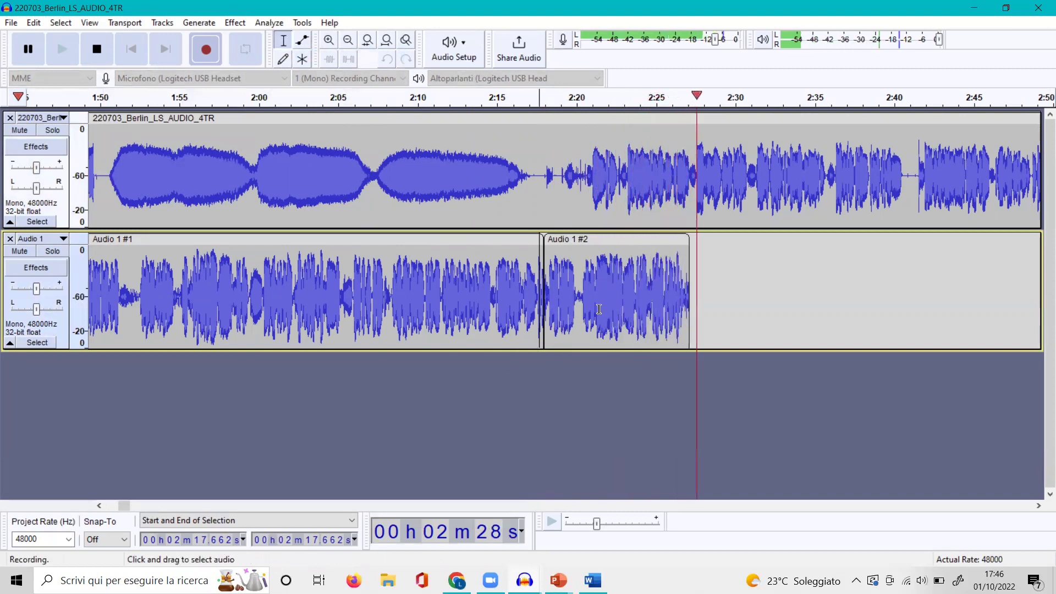
click(104, 46)
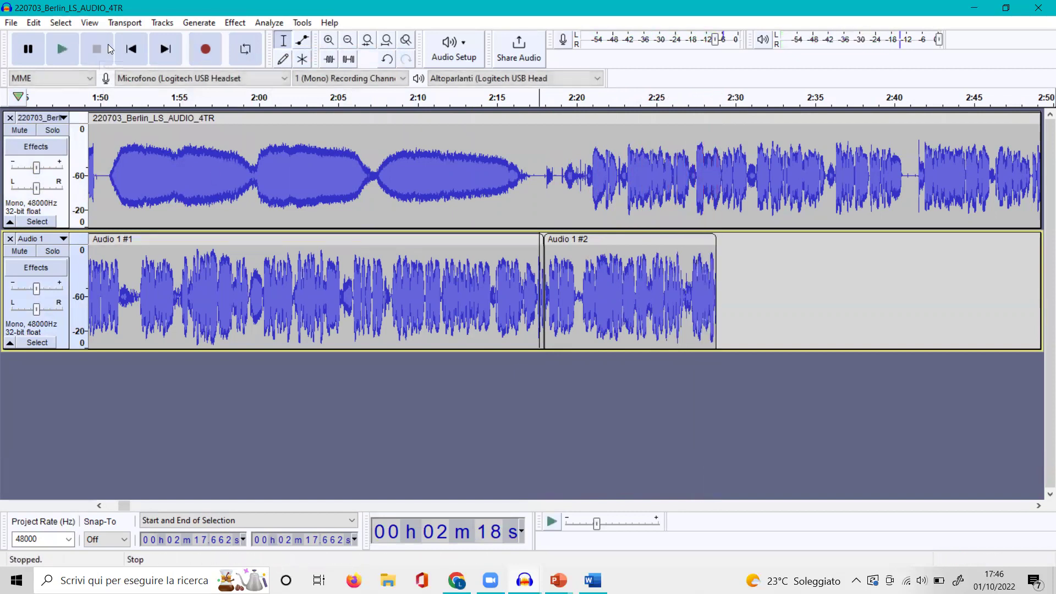
Step: Record a third clip, Audio 1 #3, on the track and pause recording
click(122, 22)
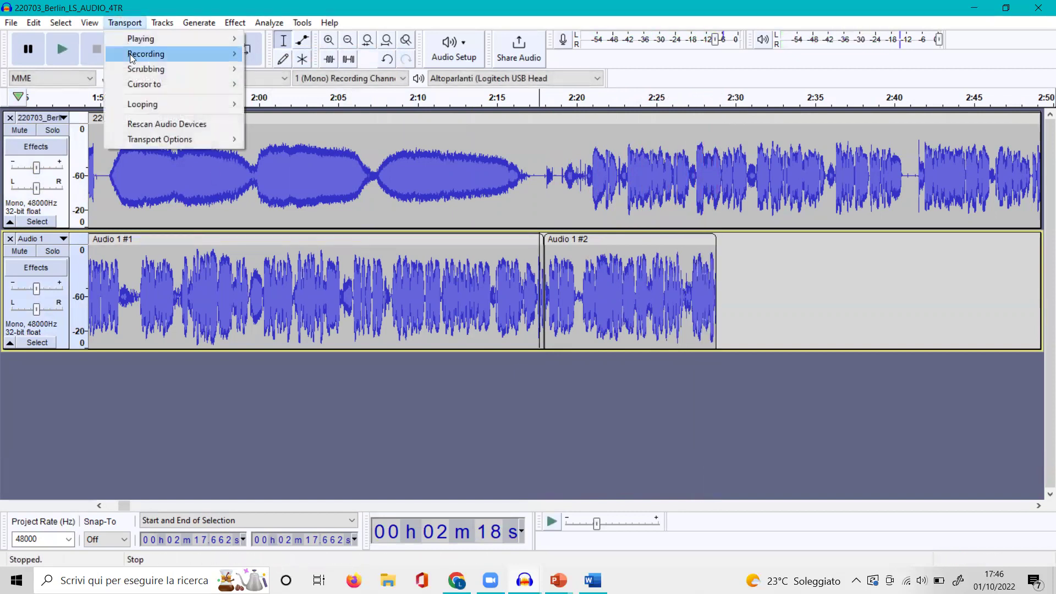
mouse_move(130, 54)
click(264, 55)
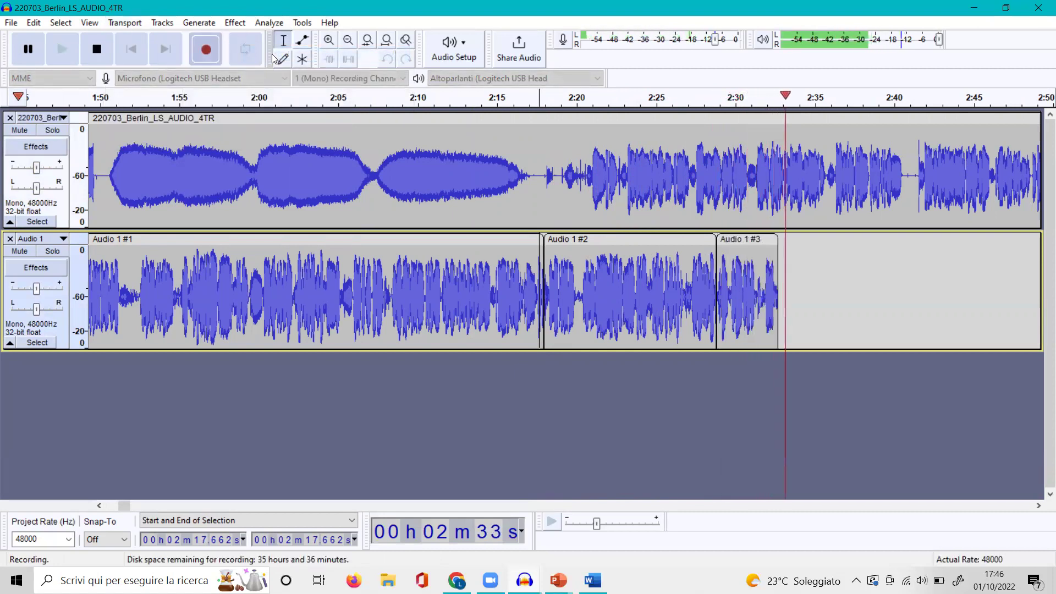
click(25, 48)
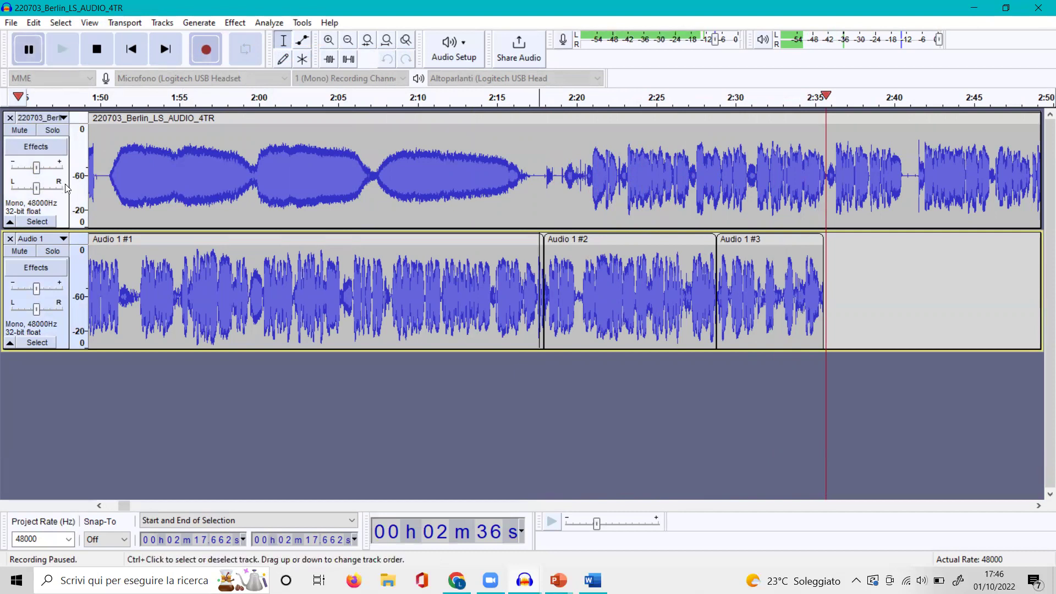
Step: Rename the Audio 1 track to 'Test'
click(33, 240)
click(55, 261)
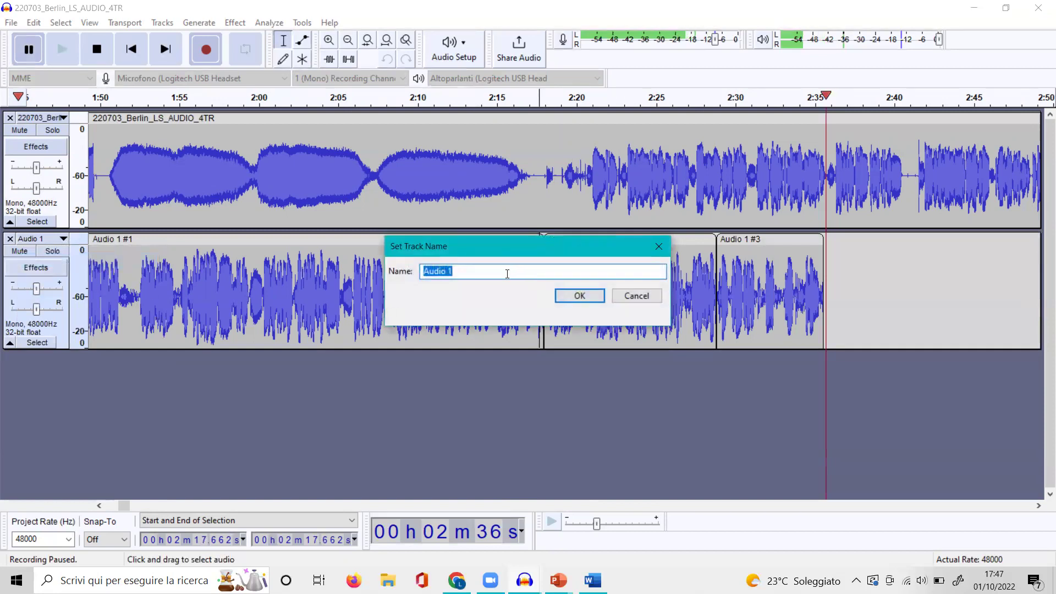
text(Test)
click(567, 293)
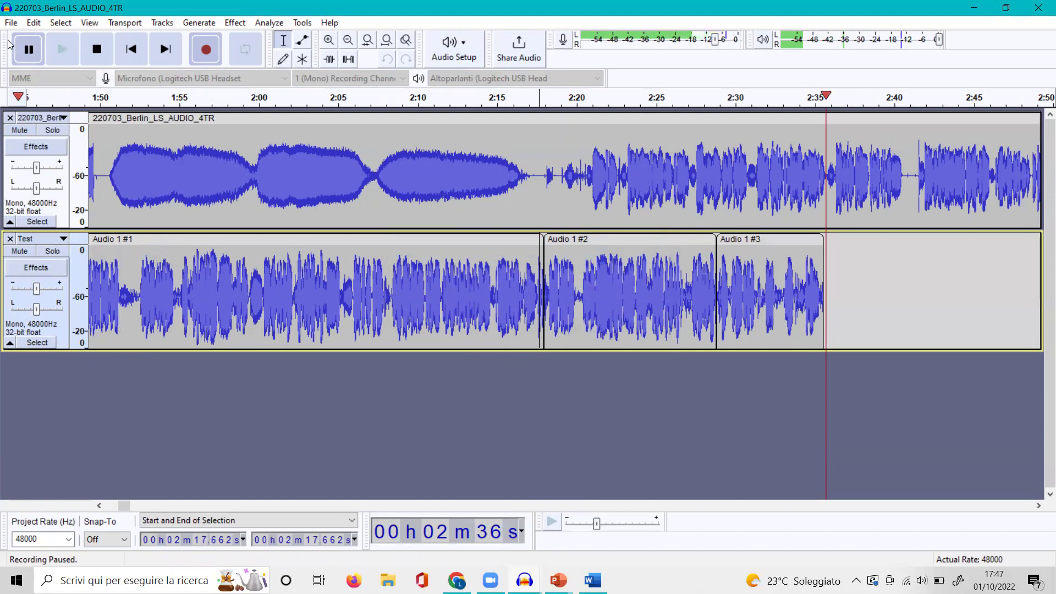
Step: Save the project and pan the Test track 50% to the right
click(11, 22)
mouse_move(38, 105)
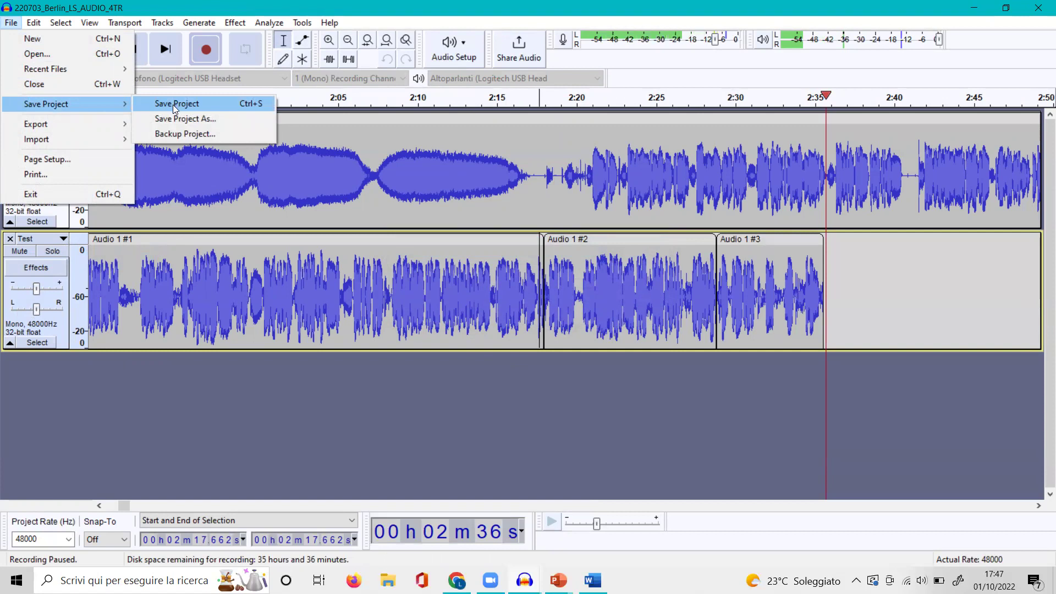
click(171, 427)
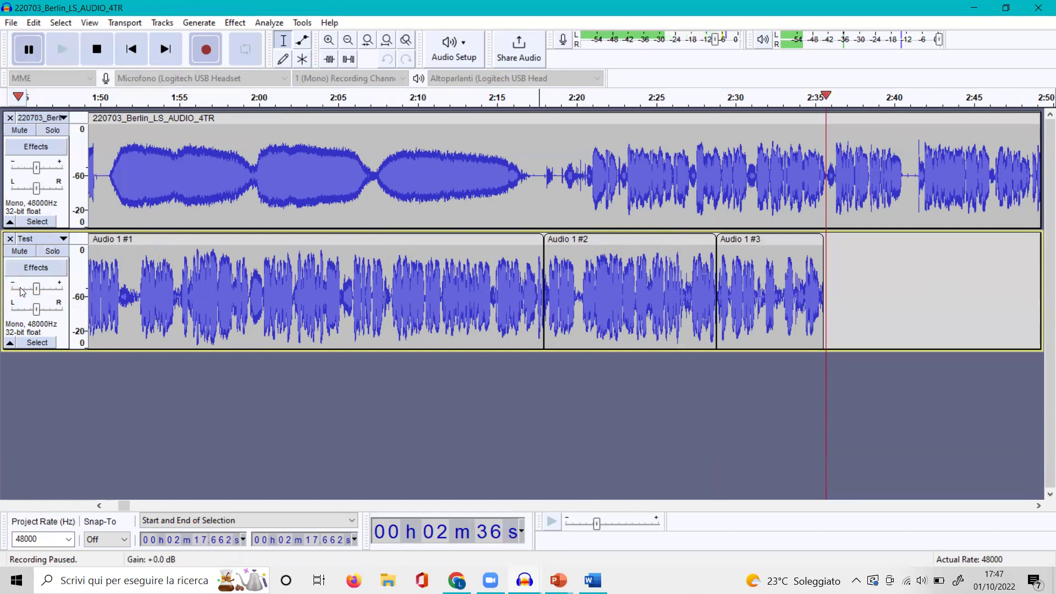
click(49, 303)
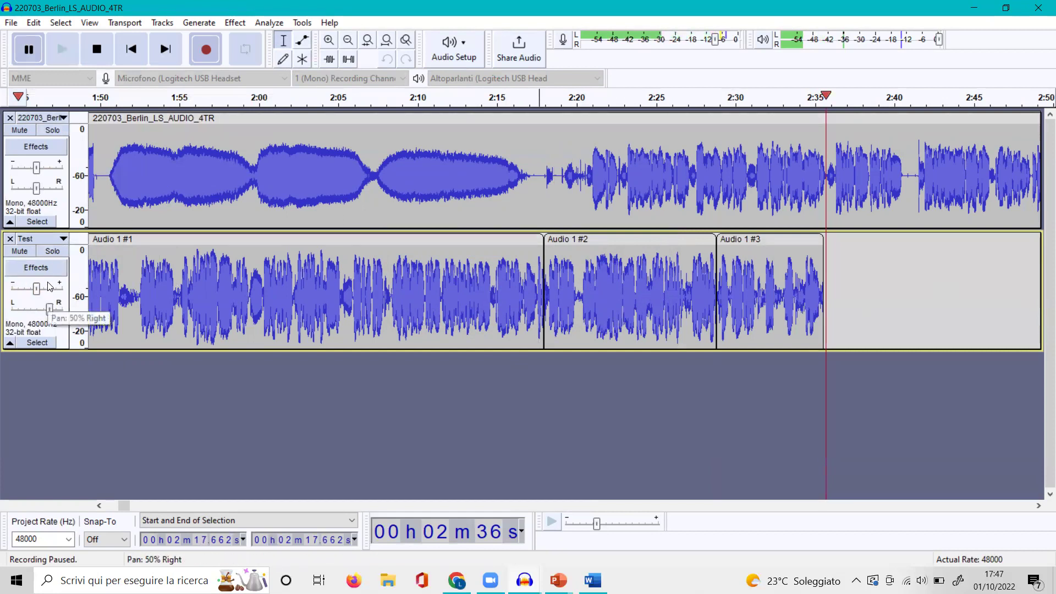
Step: Dismiss the No Audio Selected warning, pan Test slightly left, and select the whole track
click(10, 24)
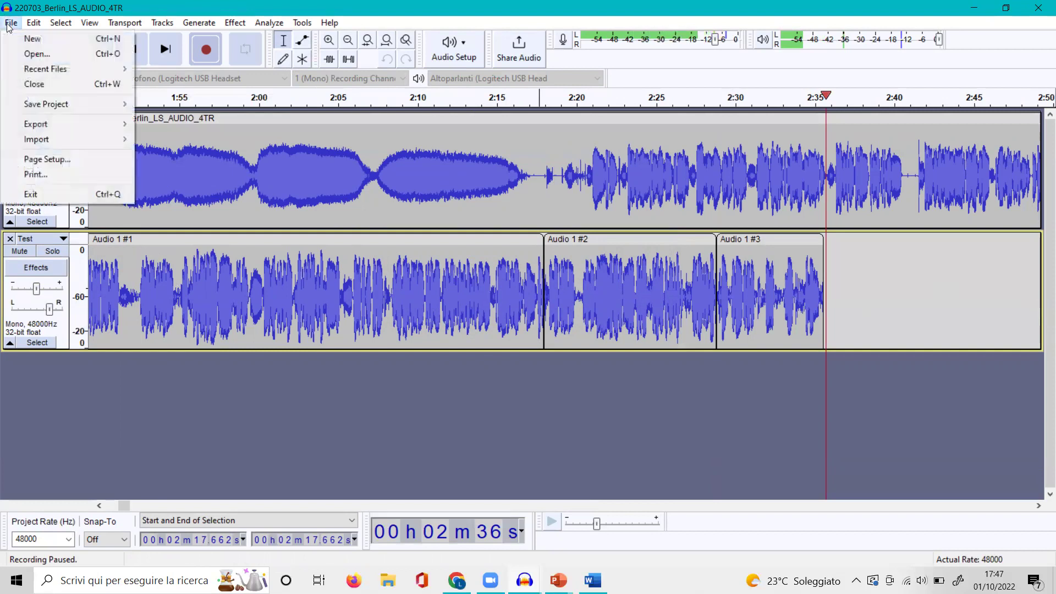
mouse_move(77, 124)
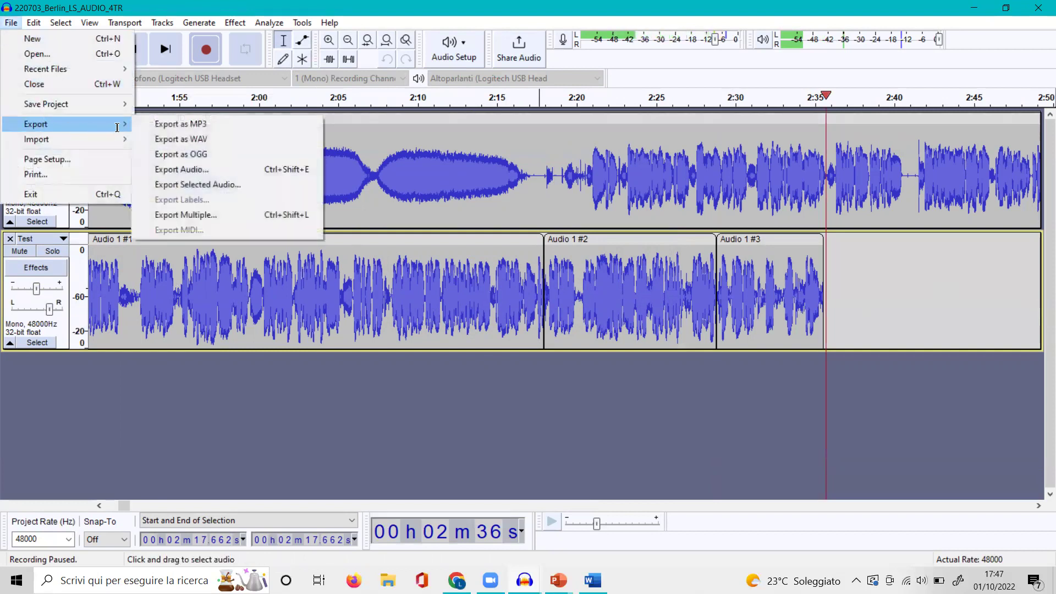
click(201, 186)
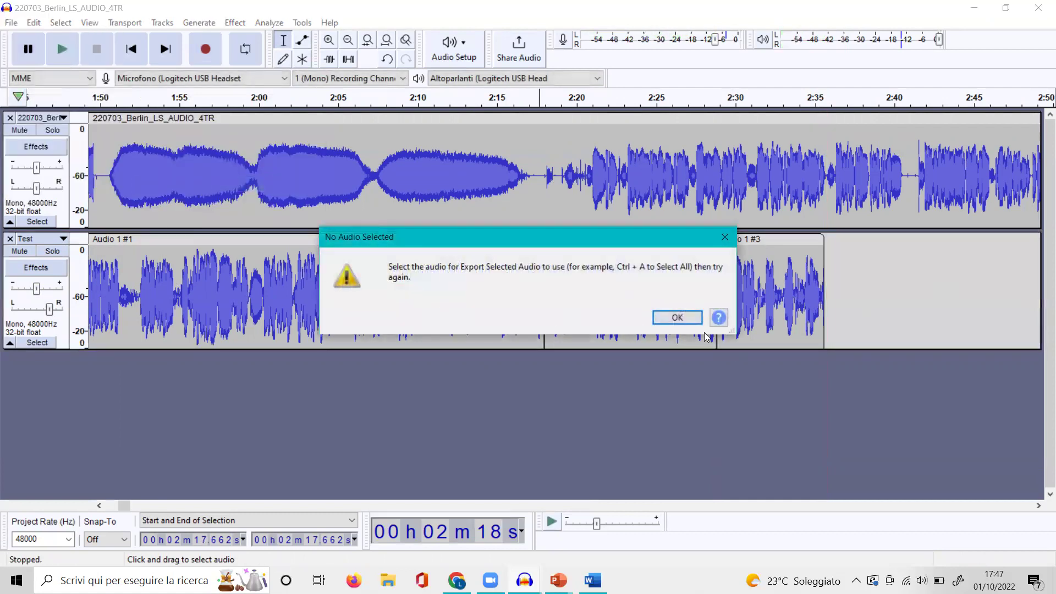
click(677, 317)
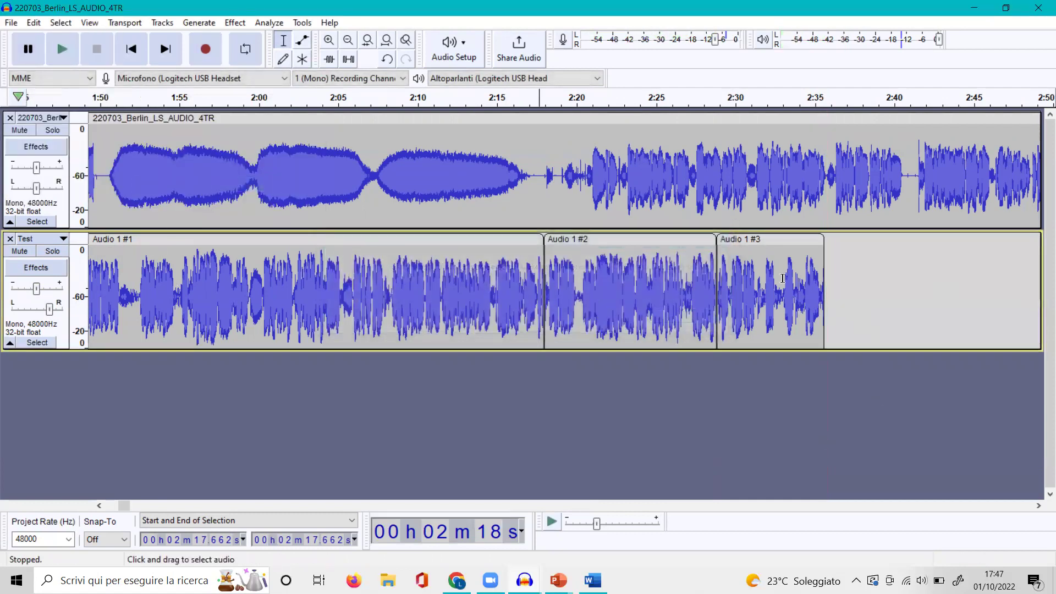
drag(49, 309, 34, 311)
click(24, 300)
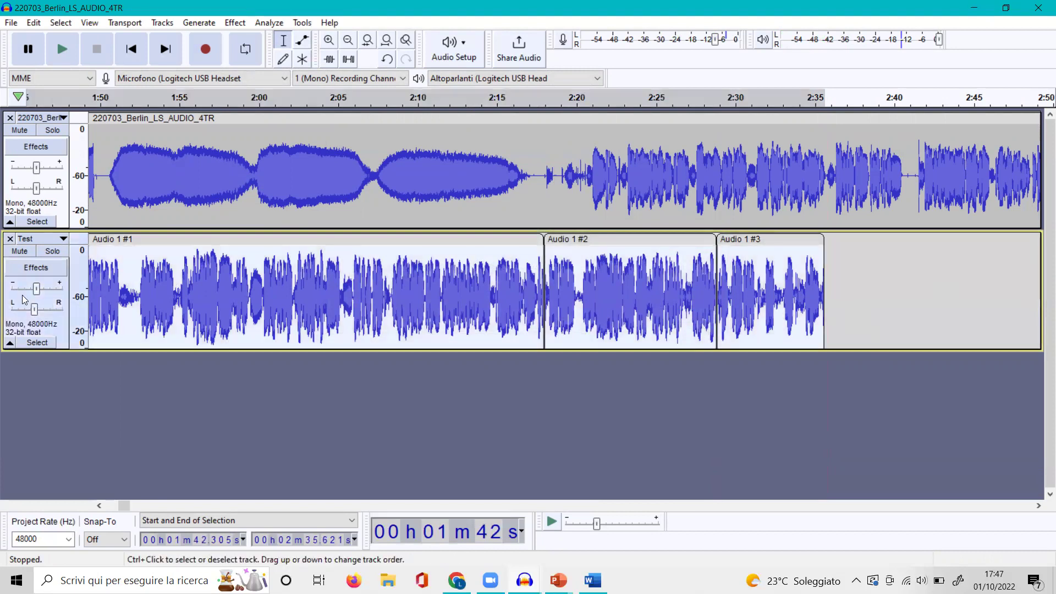
Step: Prepare an Export Selected Audio as WAV (Microsoft), then close it without exporting
click(11, 23)
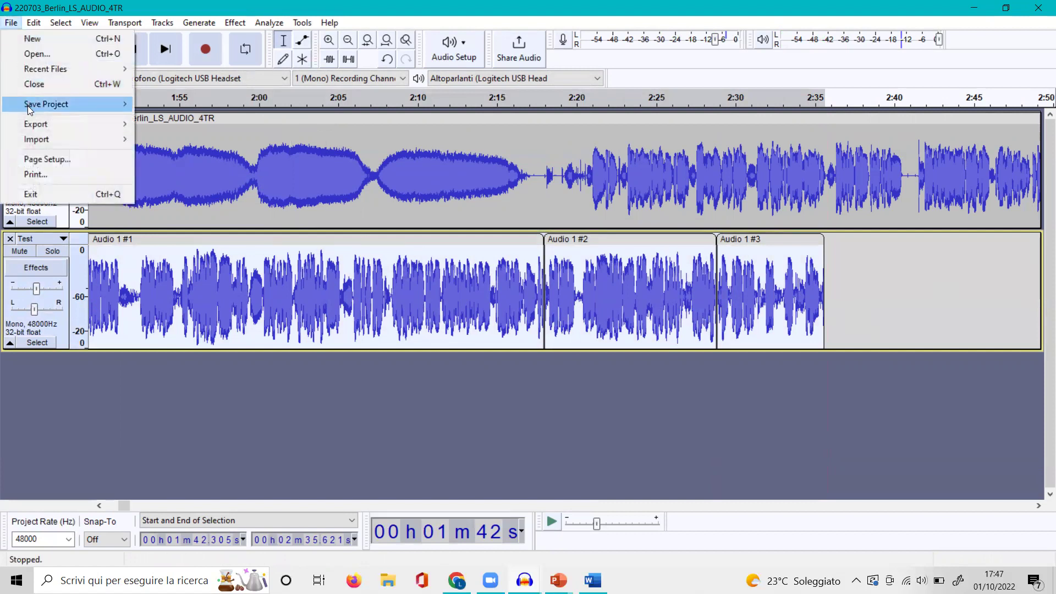
mouse_move(35, 127)
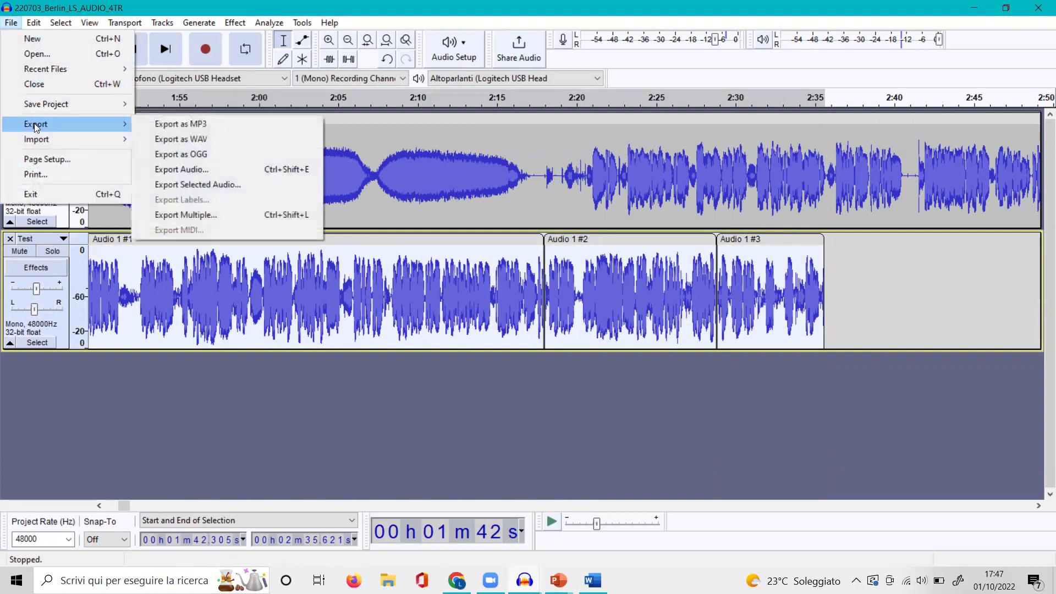
click(193, 185)
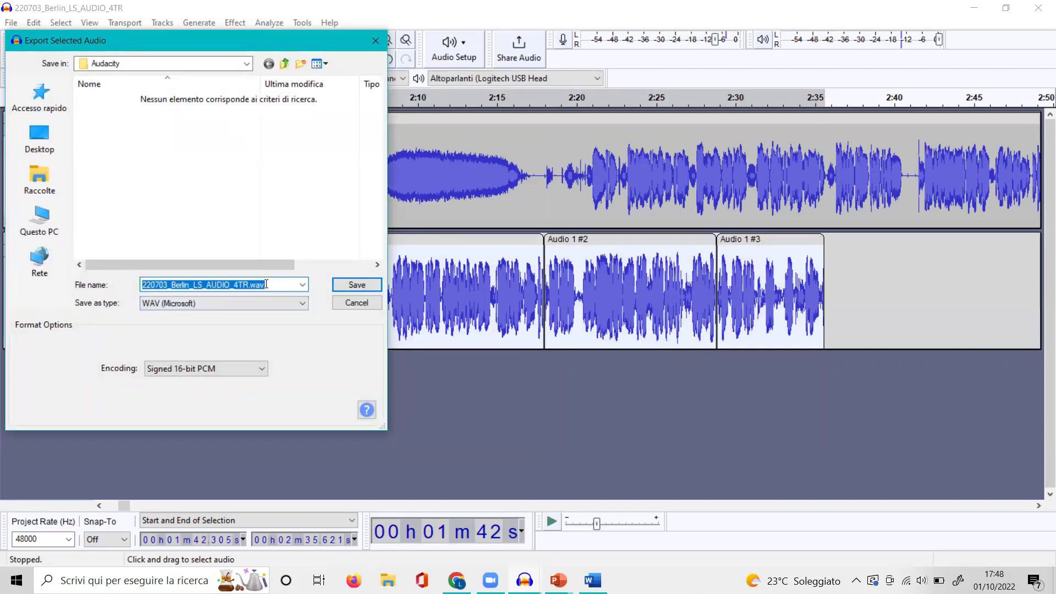
click(300, 304)
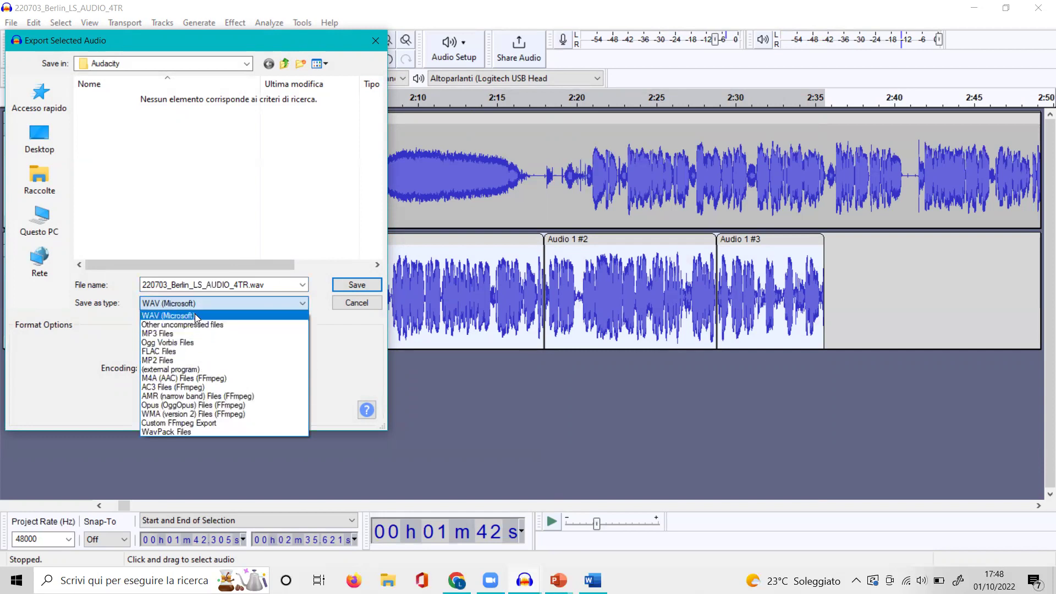
click(246, 303)
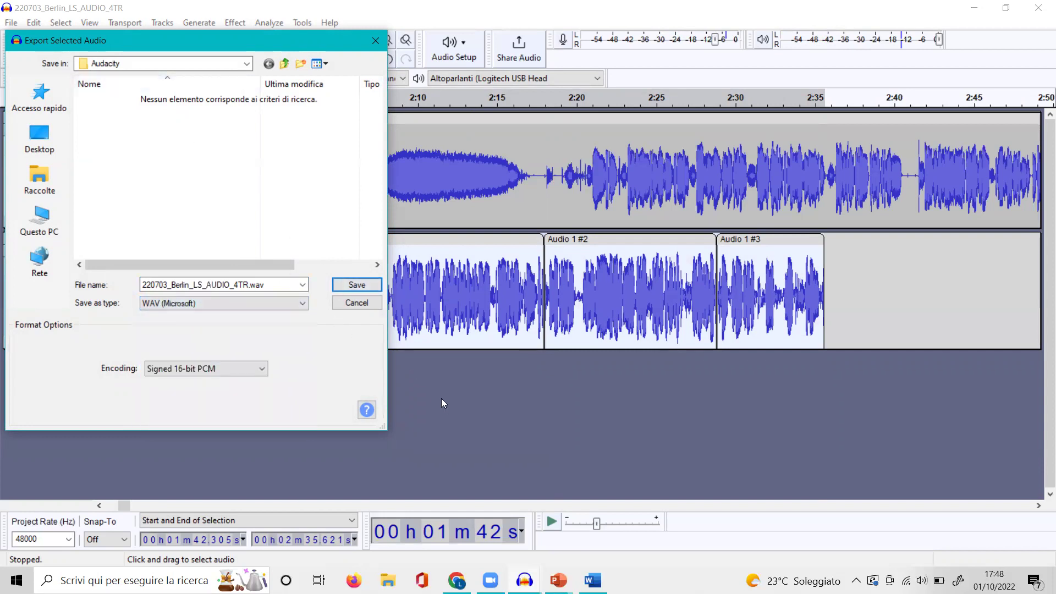
click(377, 40)
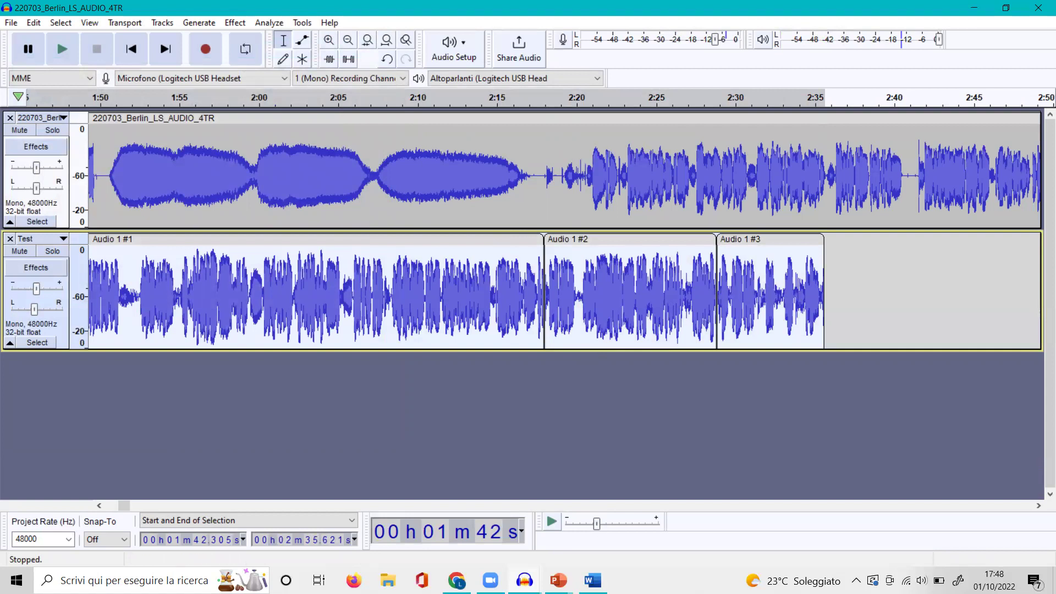
key(alt+Tab)
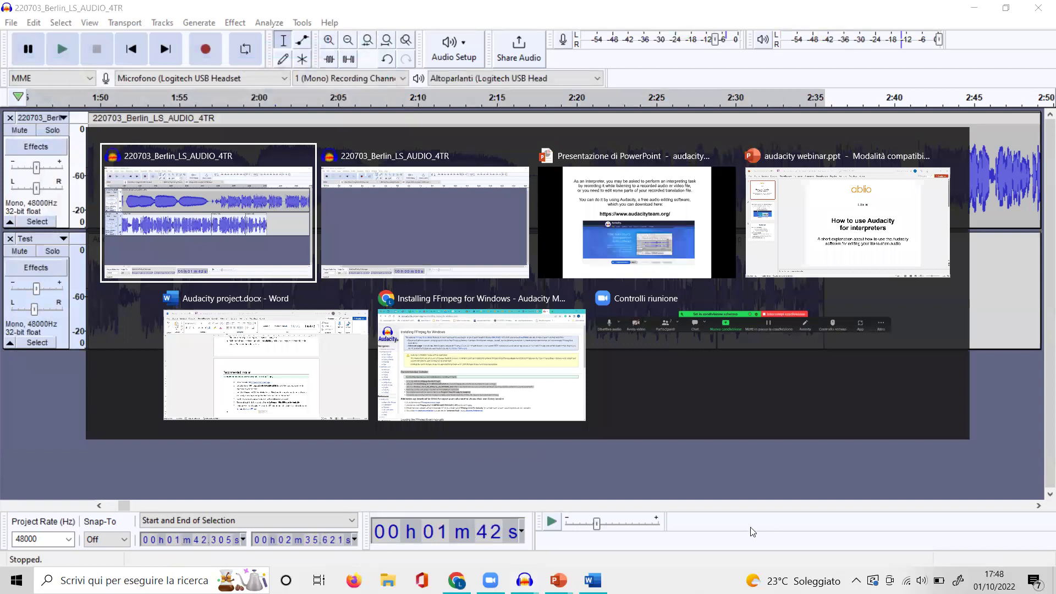
Step: Bring the PowerPoint slideshow back to its full-screen slide on downloading Audacity
click(899, 217)
click(910, 560)
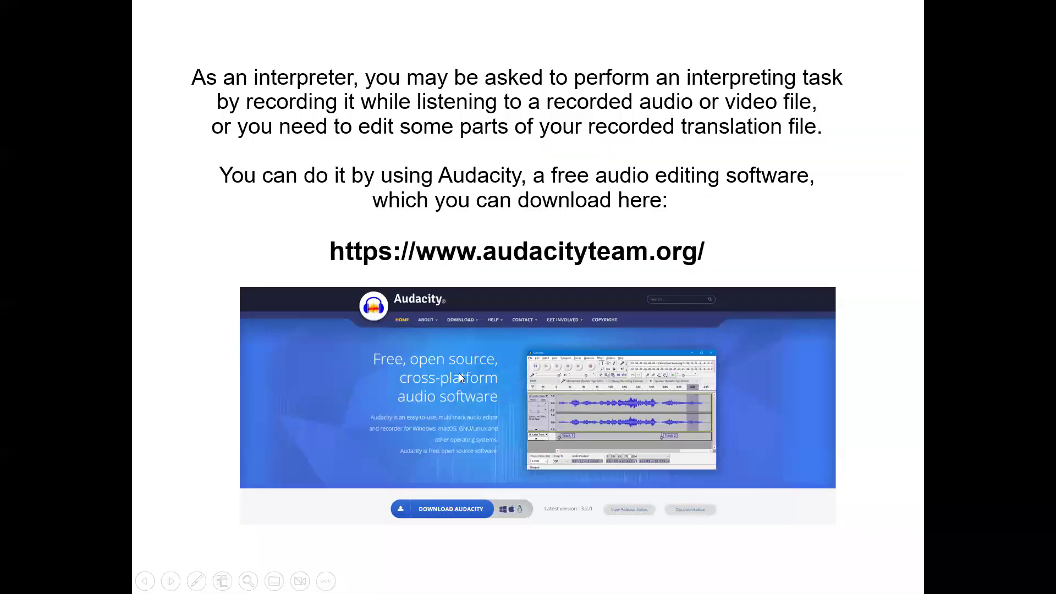